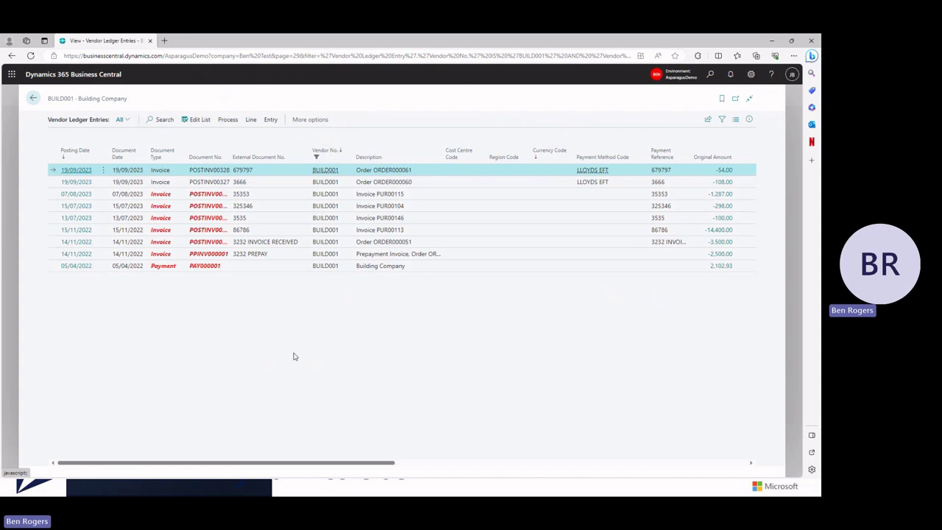
# - Return from the ledger entries to the Building Company vendor card and review its invoicing and payment settings
pyautogui.click(33, 98)
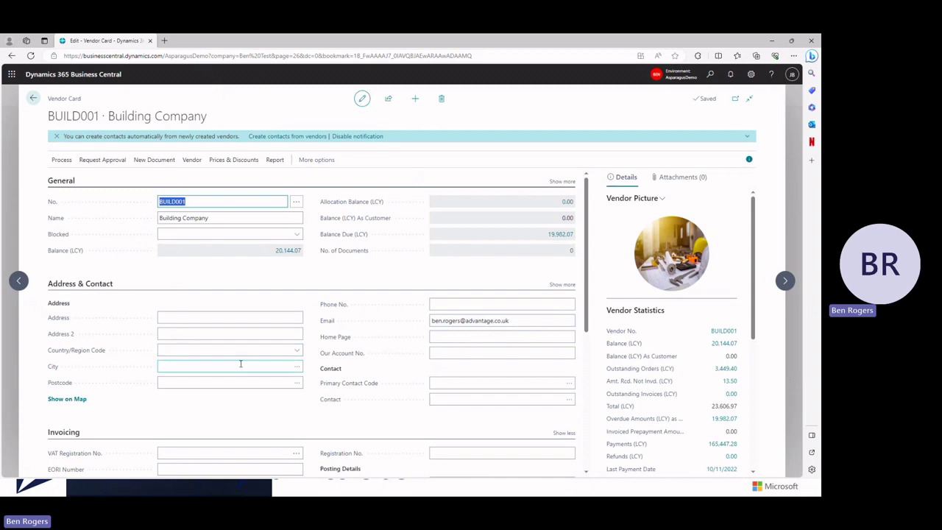
pyautogui.scroll(-4, 236, 302)
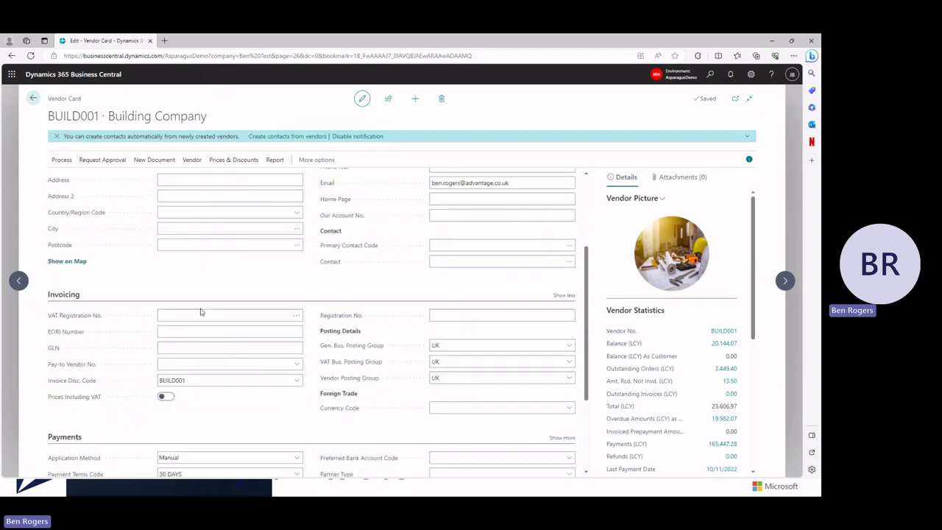
pyautogui.scroll(-1, 267, 359)
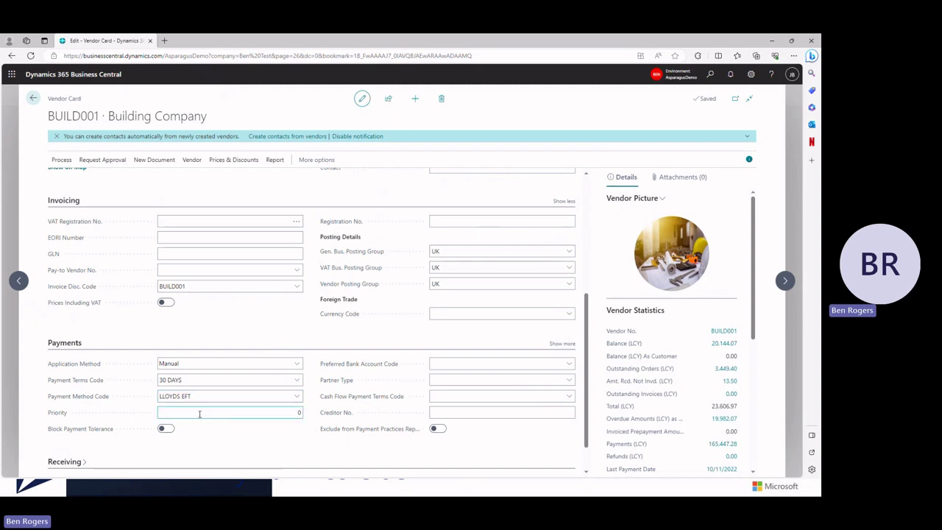
# - Inspect Building Company's BARCLAYS bank account details, then return to the vendor list
pyautogui.click(191, 165)
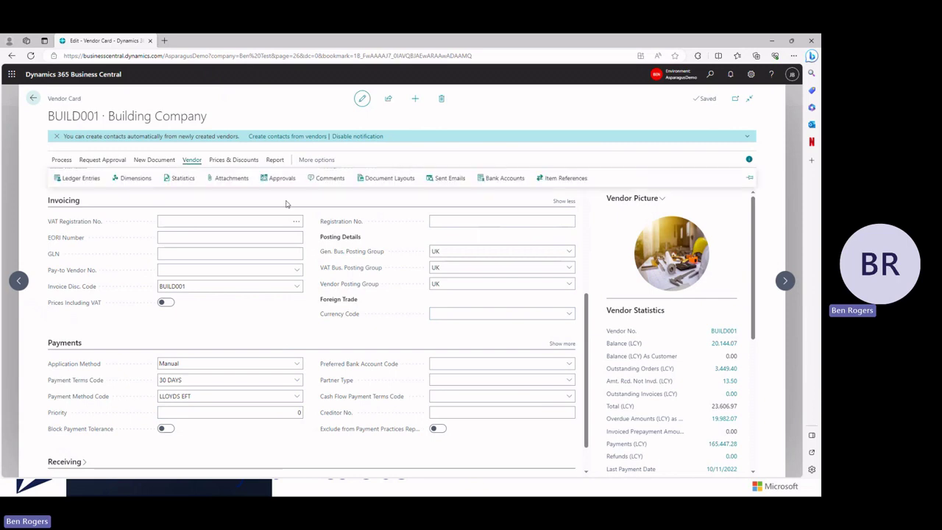
pyautogui.click(507, 179)
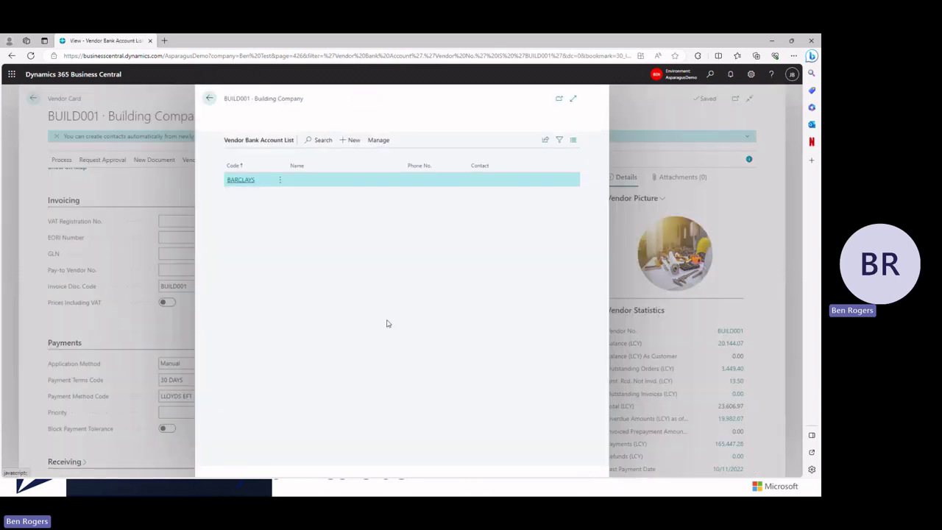
pyautogui.click(241, 180)
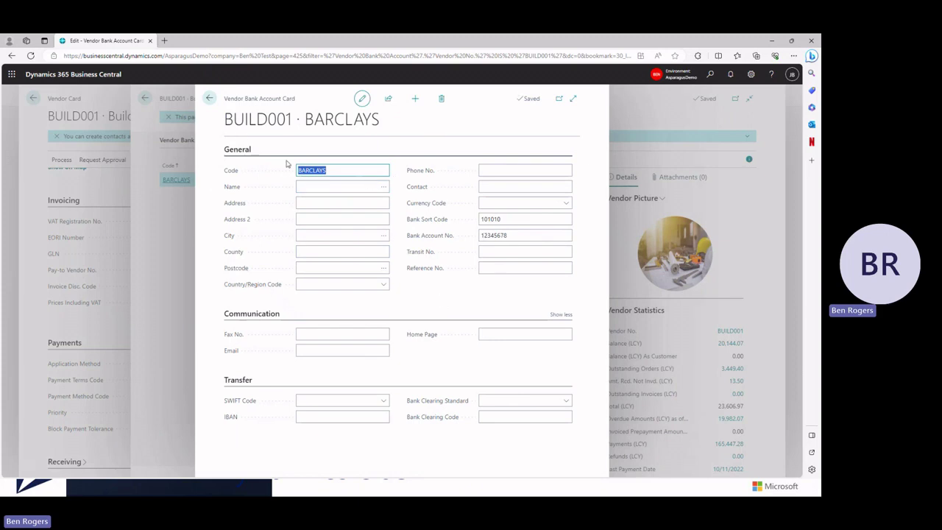
pyautogui.click(209, 99)
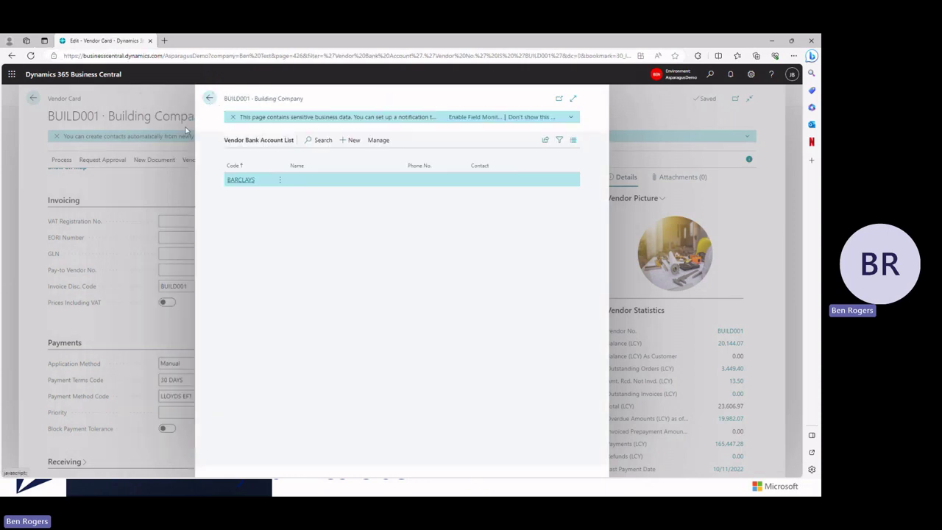
pyautogui.click(210, 99)
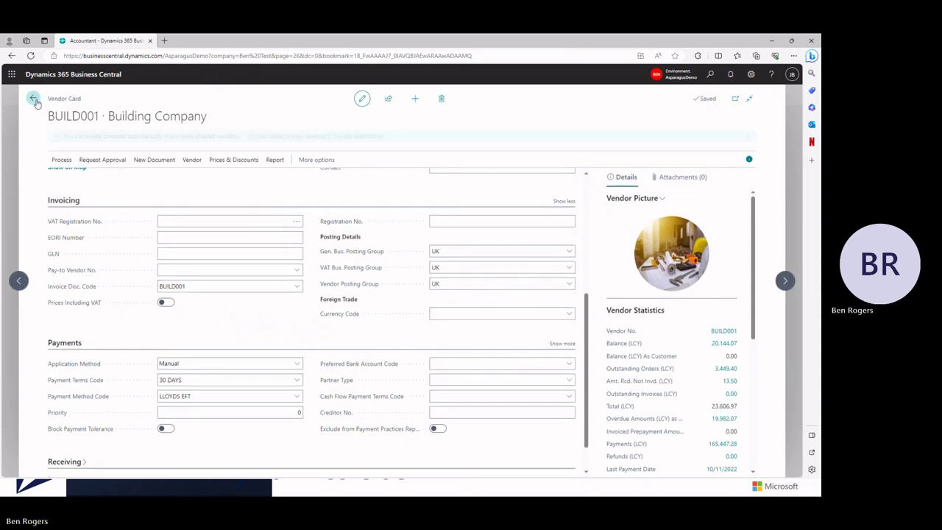
pyautogui.click(34, 100)
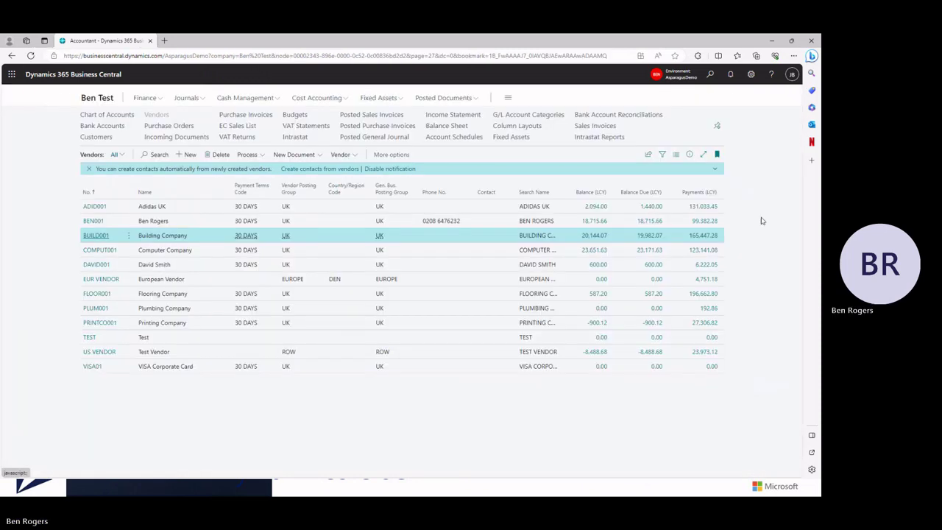
# - Search for "purchase" and open the Purchase Quotes list
pyautogui.click(710, 75)
pyautogui.write('o')
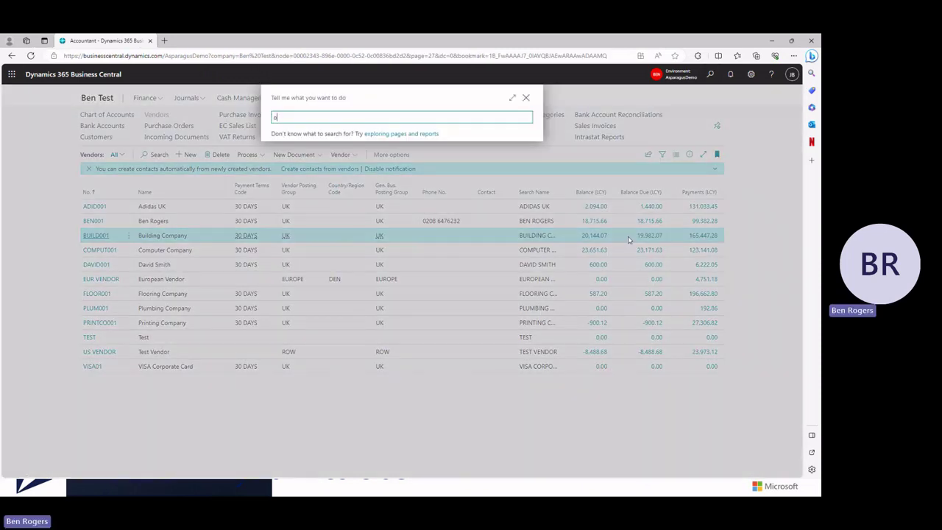
pyautogui.write('u')
pyautogui.press('BackSpace')
pyautogui.press('BackSpace')
pyautogui.press('BackSpace')
pyautogui.write('purchase')
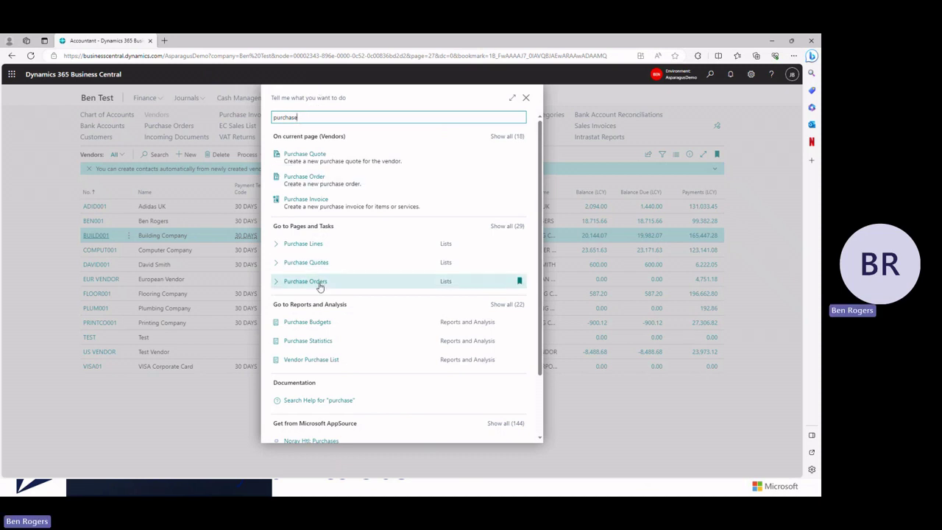
pyautogui.click(301, 264)
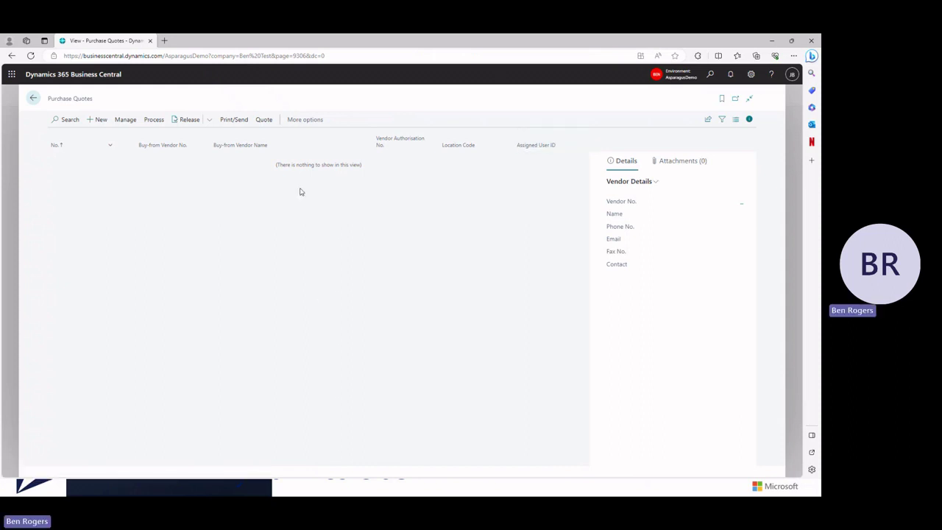
# - Create a new purchase quote with Computer Company (COMPUT001) as the vendor
pyautogui.click(100, 120)
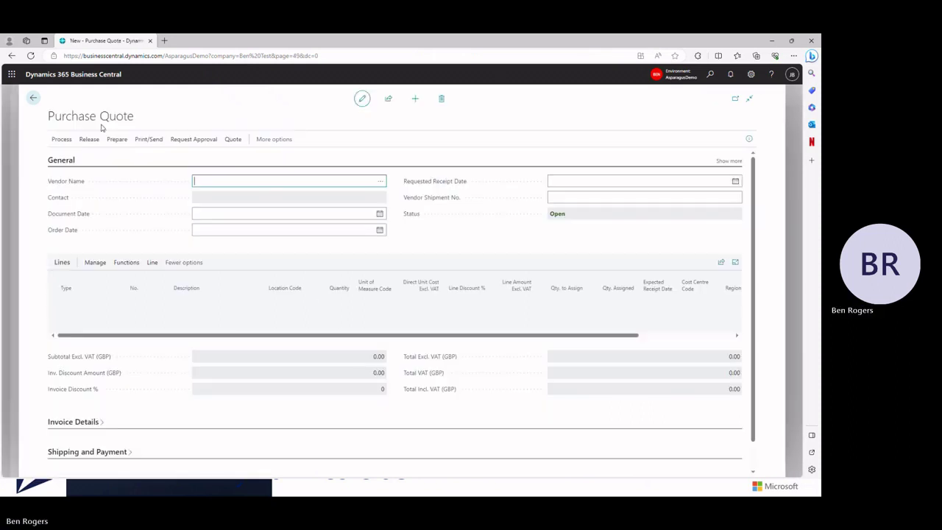
pyautogui.click(381, 181)
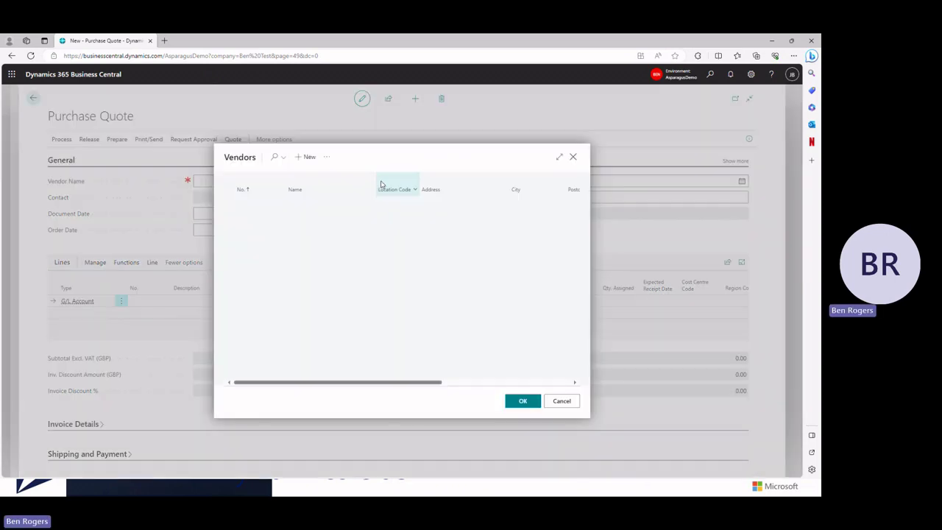
pyautogui.click(392, 240)
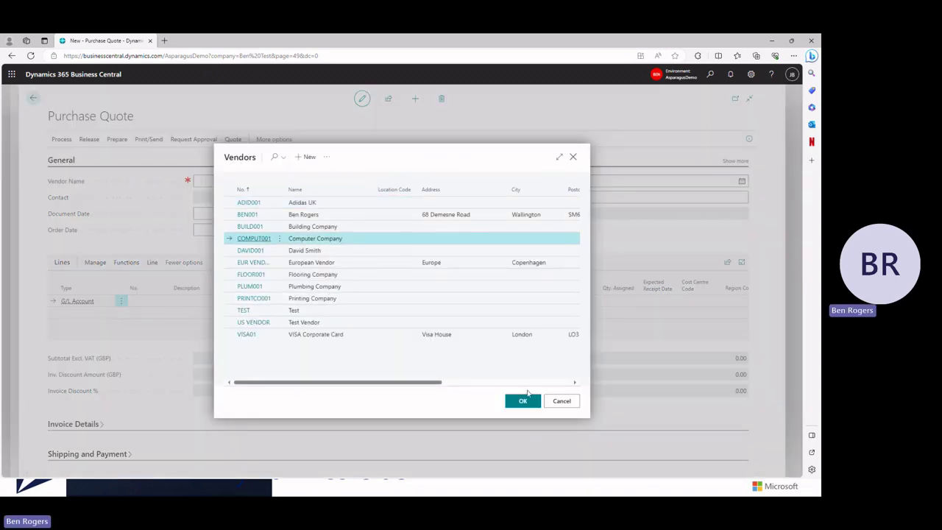
pyautogui.click(522, 401)
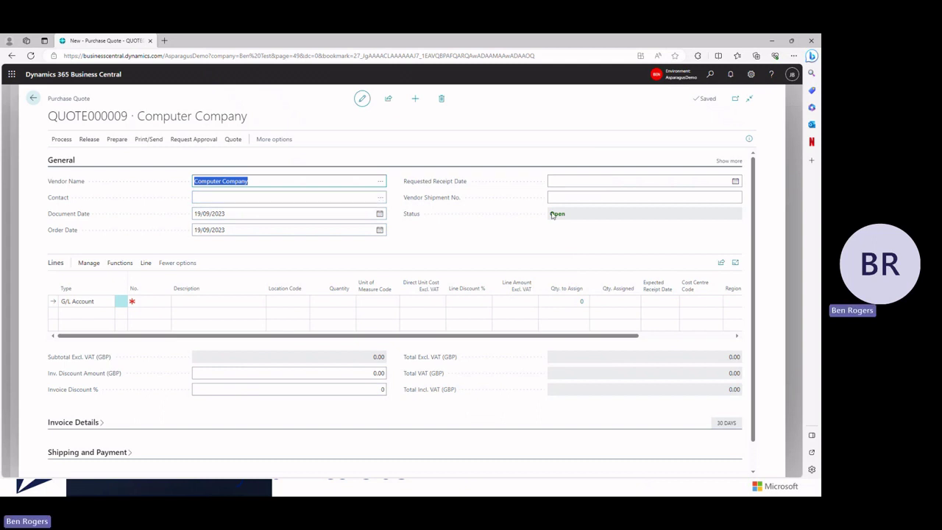
# - Set the first quote line's type to Item and select the Nails item (ITEM0000002)
pyautogui.click(99, 304)
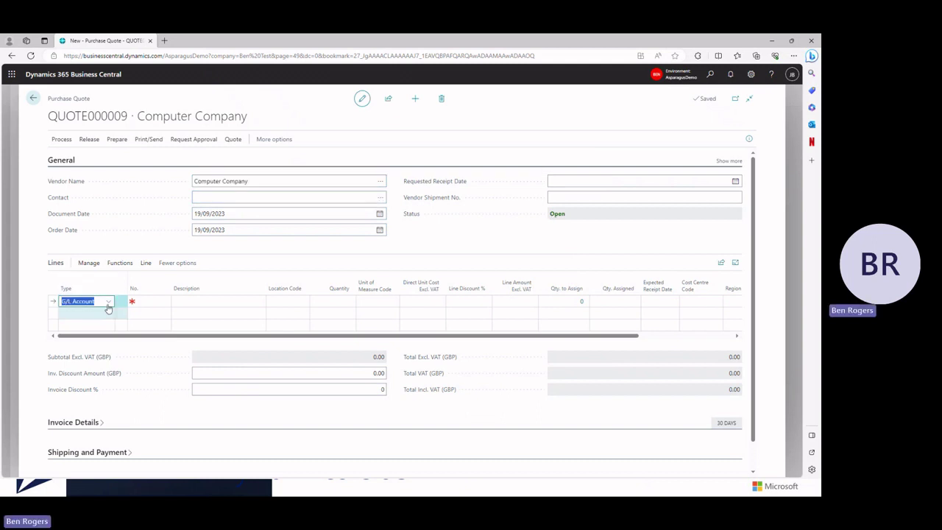
pyautogui.click(107, 305)
pyautogui.click(107, 304)
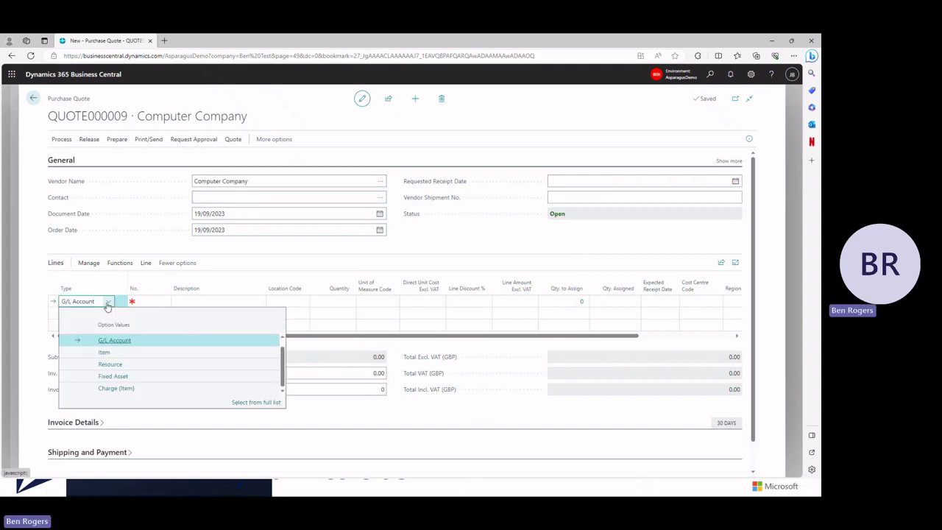
pyautogui.click(125, 357)
pyautogui.click(154, 301)
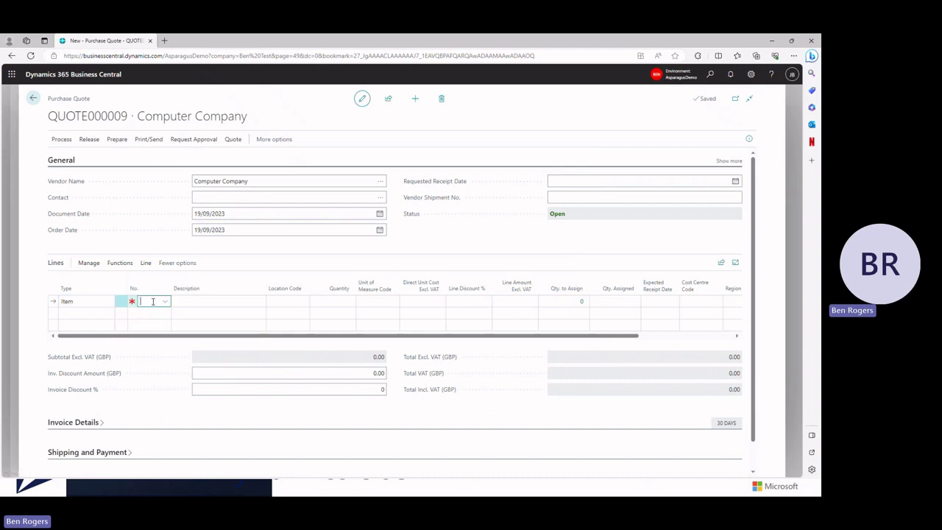
pyautogui.click(168, 300)
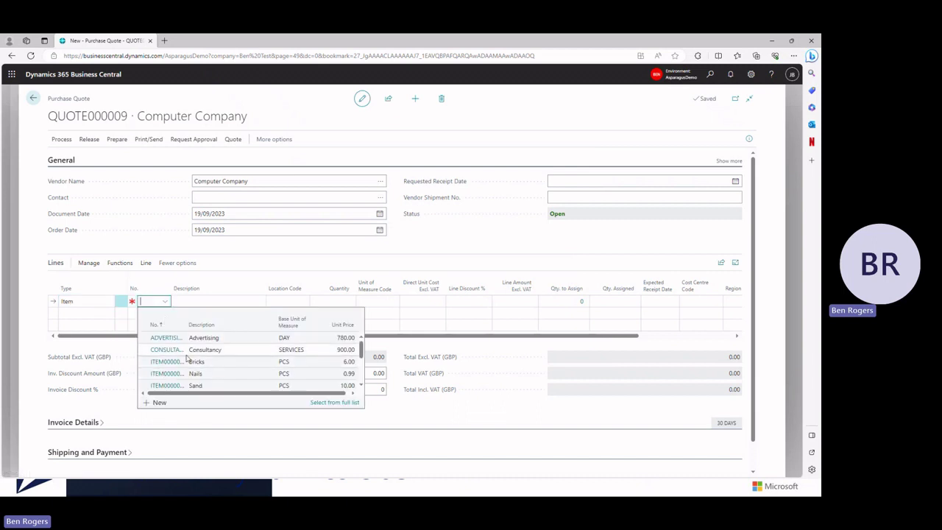
pyautogui.click(210, 373)
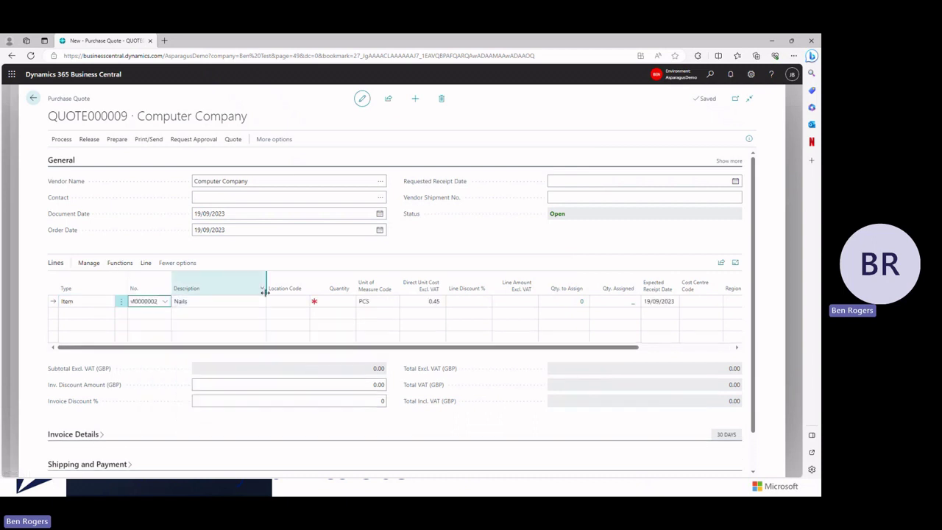
# - Set the quantity on the Nails line to 100
pyautogui.click(335, 302)
pyautogui.write('100')
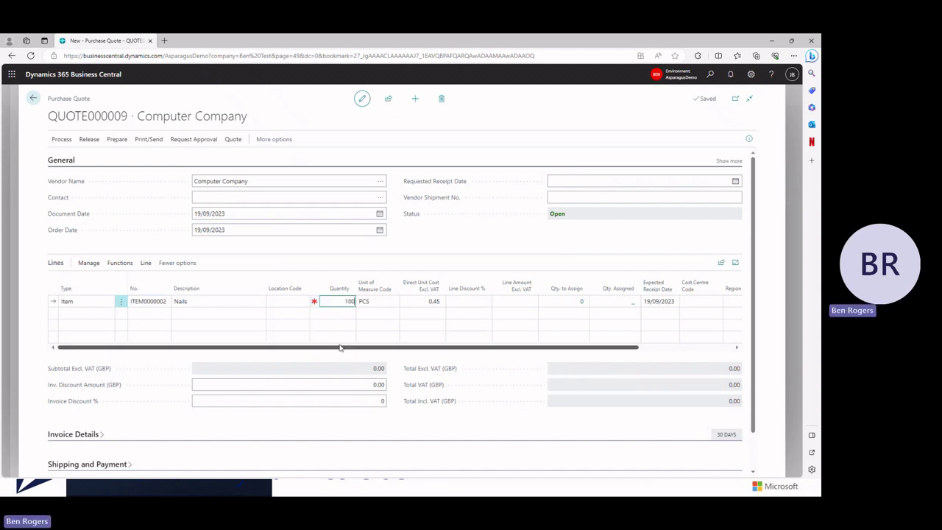
pyautogui.press('Tab')
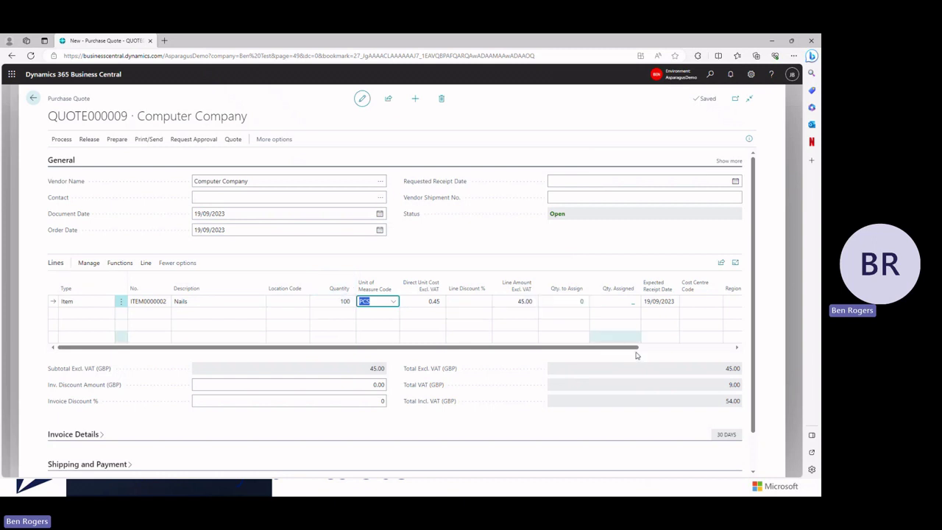
# - Assign cost centre MARKETING, region EAST and project PROJECT A to the Nails line
pyautogui.moveTo(629, 351); pyautogui.dragTo(736, 357)
pyautogui.click(571, 303)
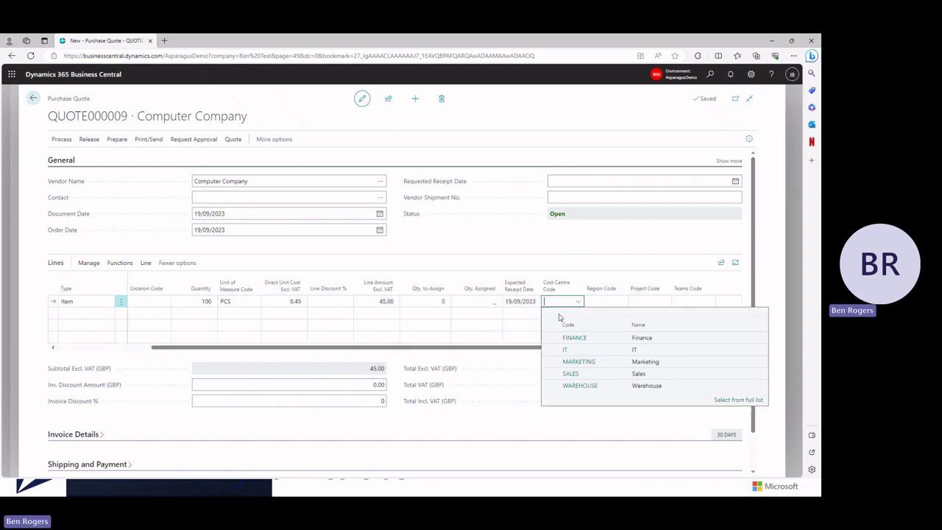
pyautogui.click(595, 362)
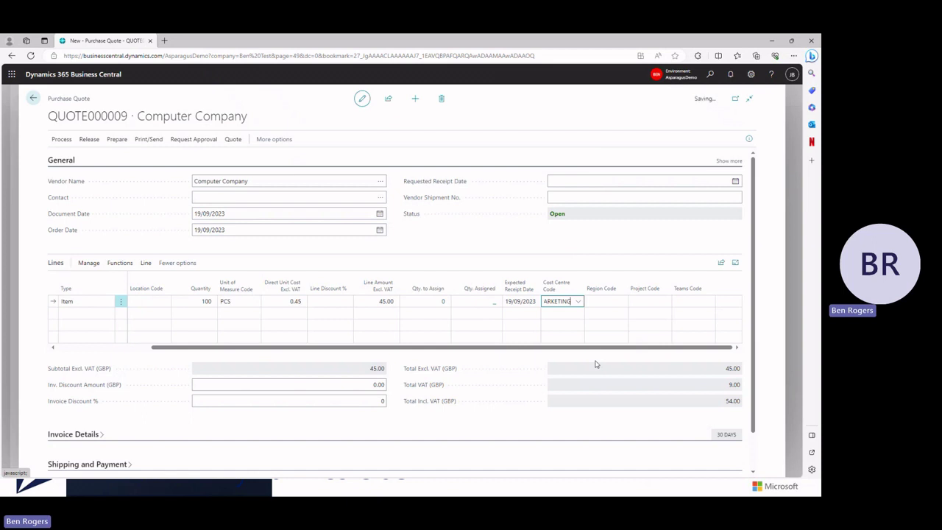
pyautogui.click(605, 299)
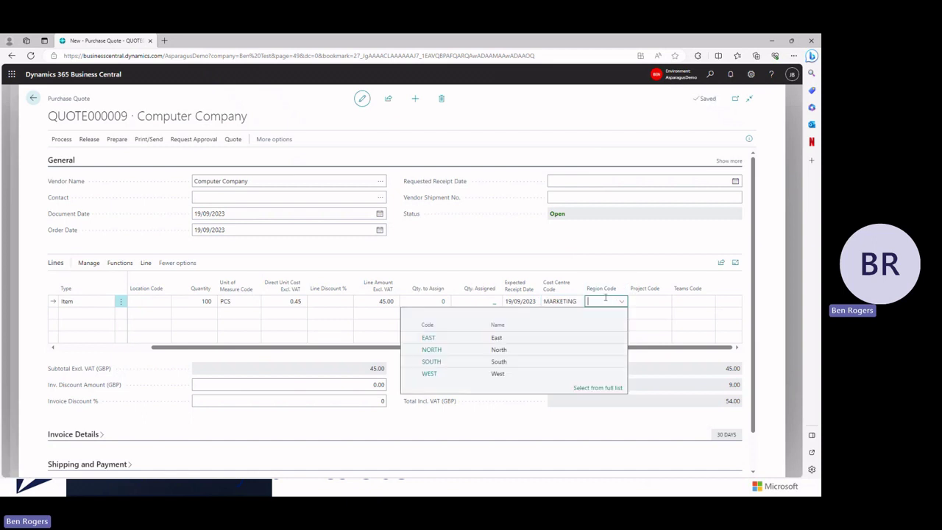
pyautogui.click(526, 338)
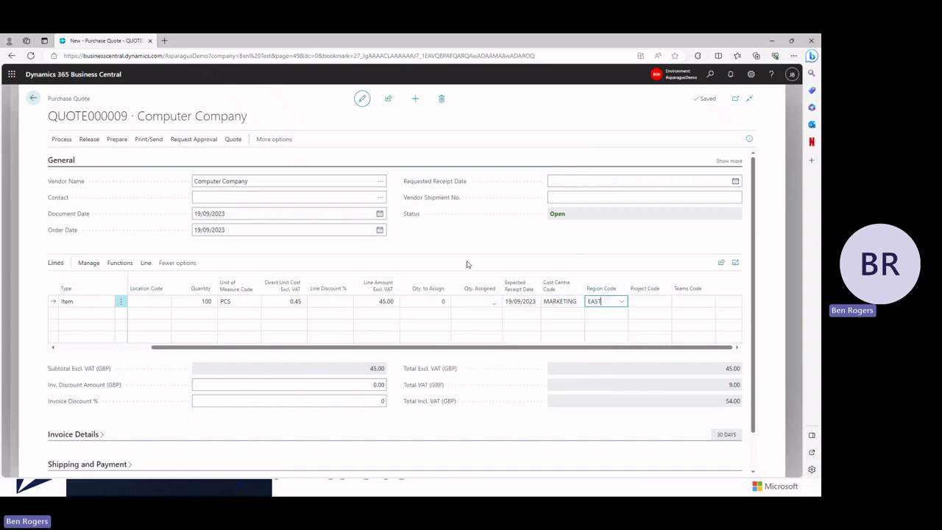
pyautogui.click(653, 303)
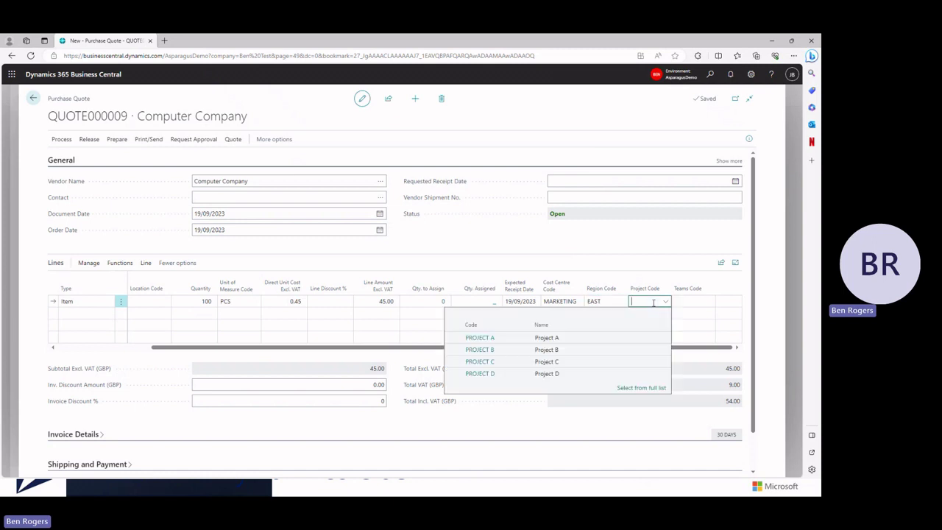
pyautogui.click(581, 339)
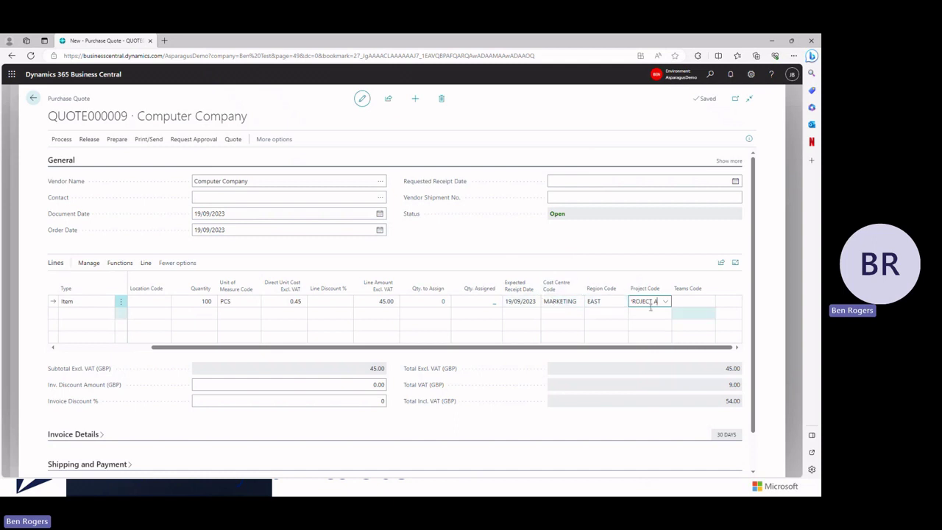
pyautogui.click(602, 246)
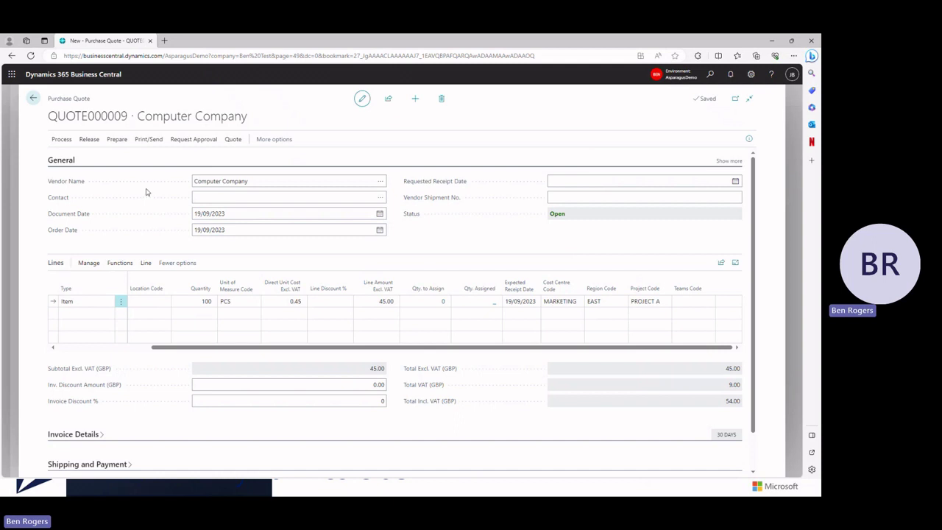
# - Convert the Computer Company purchase quote into a purchase order and open the new order
pyautogui.click(65, 139)
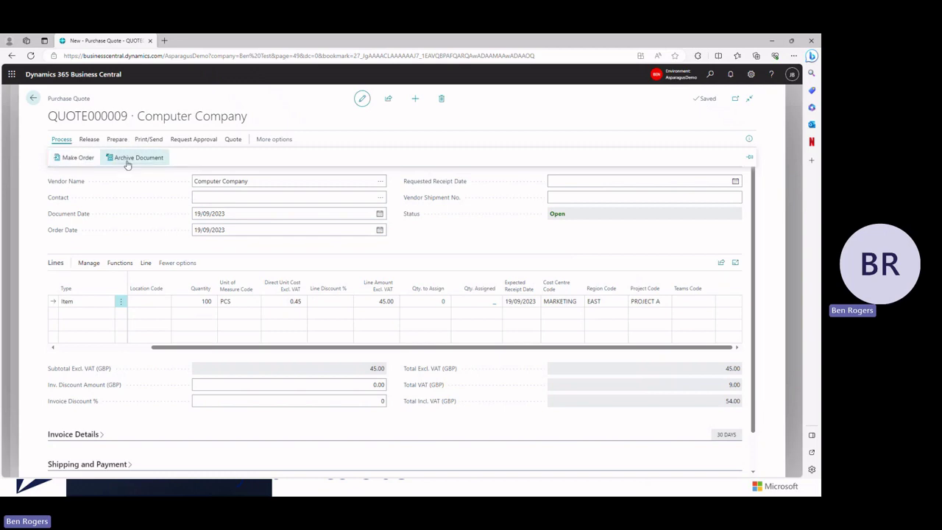
pyautogui.click(79, 158)
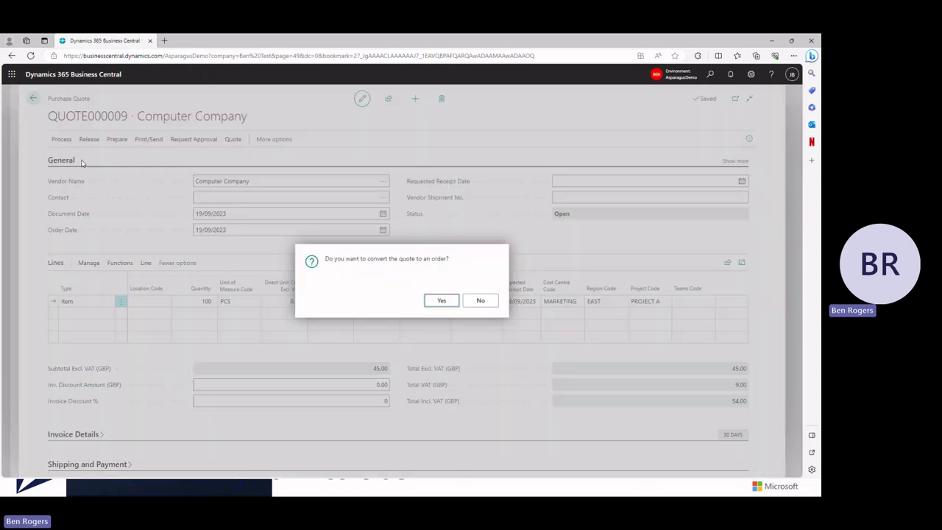
pyautogui.click(440, 302)
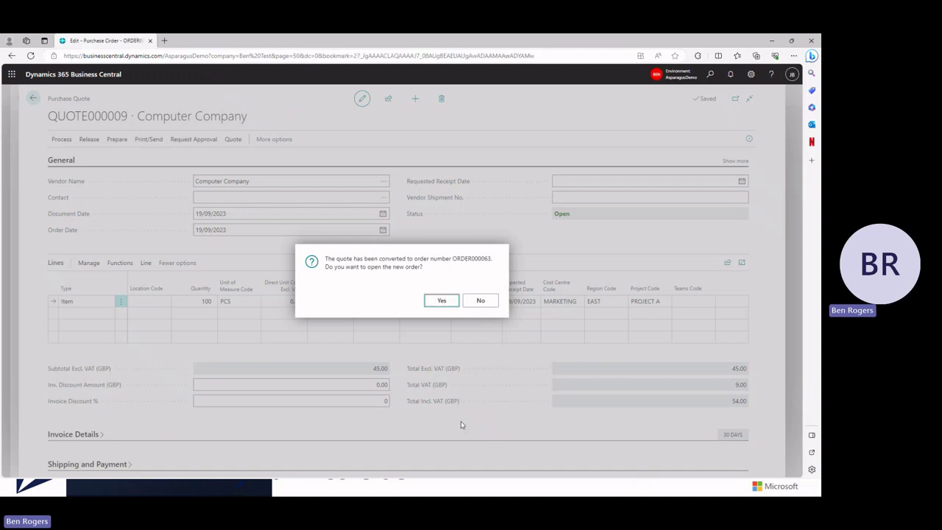
pyautogui.press('Return')
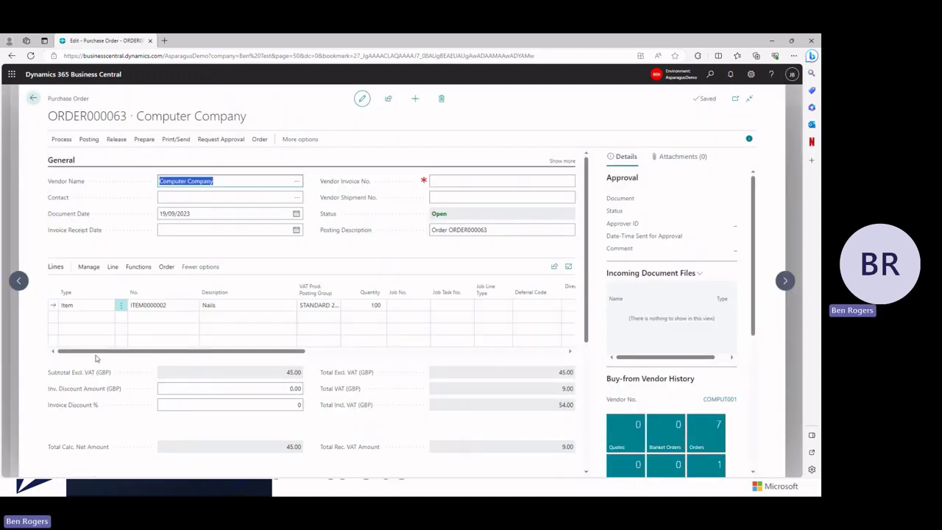
# - Enter 77856564 as the vendor invoice number on the Computer Company purchase order
pyautogui.click(452, 185)
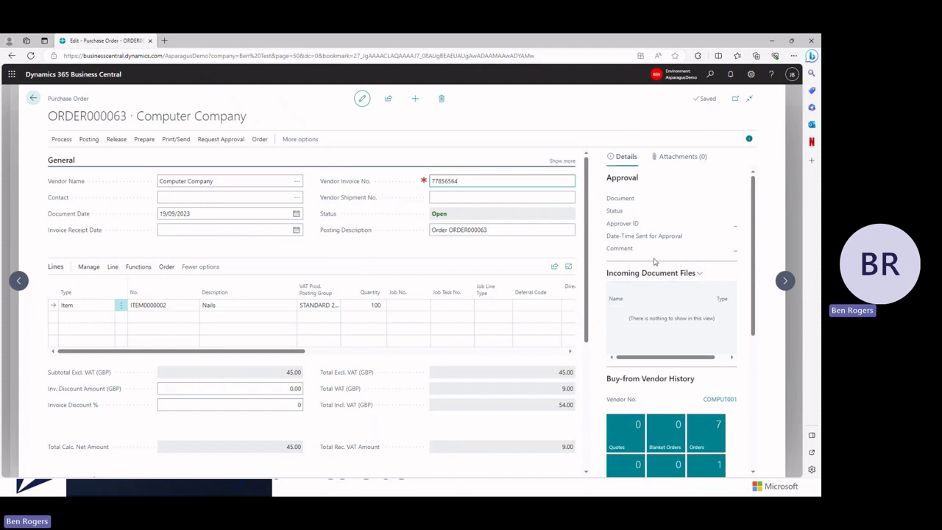
# - Review the purchase order's incoming documents and vendor history, and hide the details pane
pyautogui.scroll(-5, 654, 253)
pyautogui.scroll(5, 640, 221)
pyautogui.scroll(-2, 706, 445)
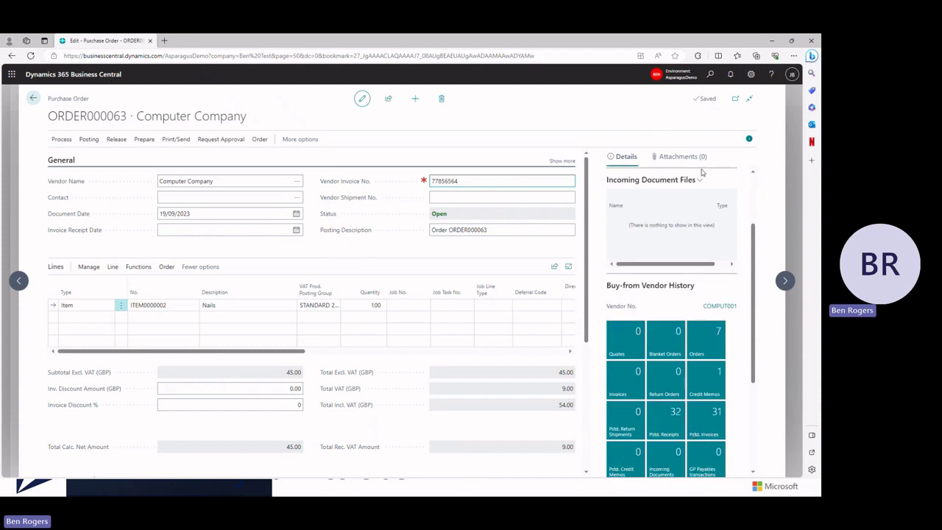
pyautogui.click(749, 138)
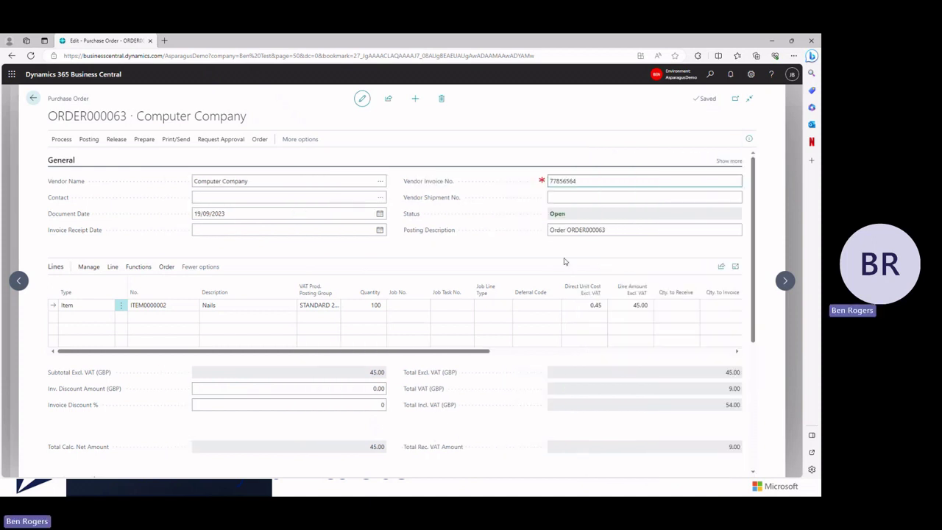
# - Send the Computer Company purchase order by email as a PDF attachment, opening the email draft
pyautogui.click(225, 219)
pyautogui.click(178, 140)
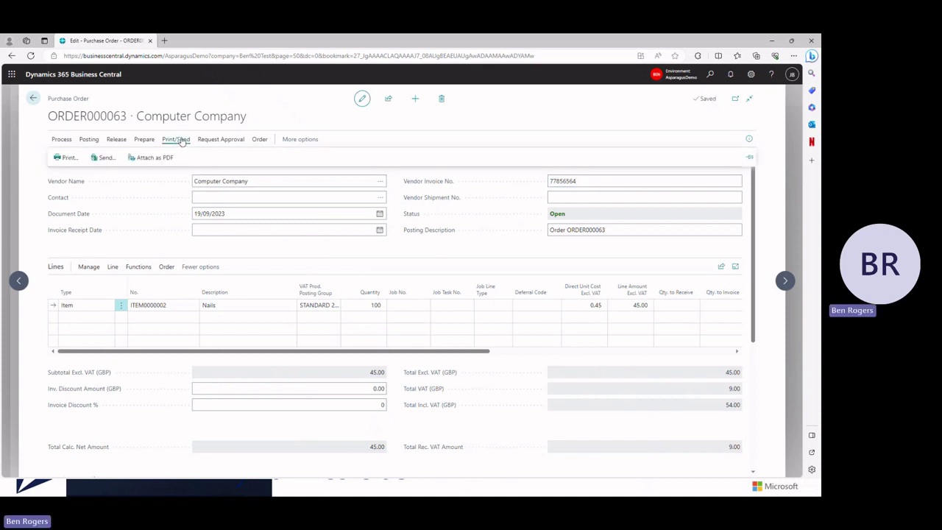
pyautogui.click(102, 158)
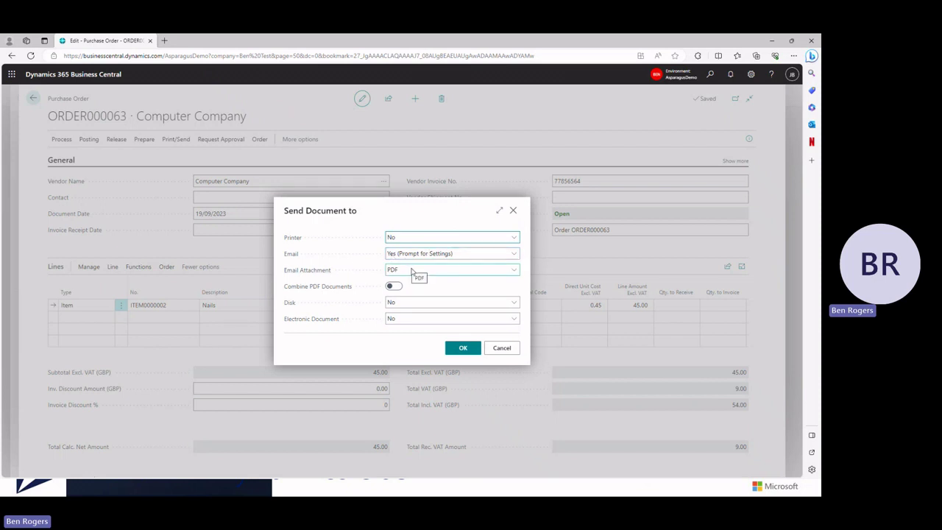
pyautogui.click(453, 347)
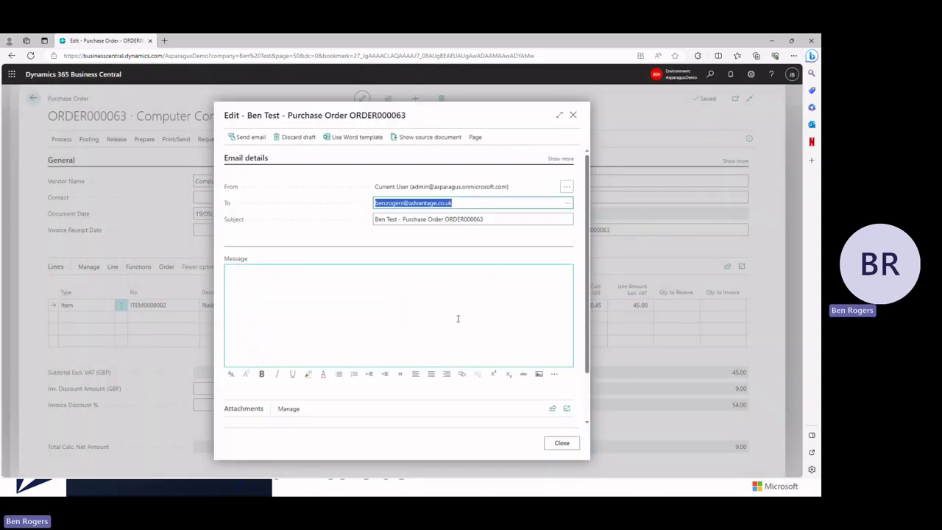
# - Fill the email message from the PO HEADER Word template
pyautogui.click(483, 205)
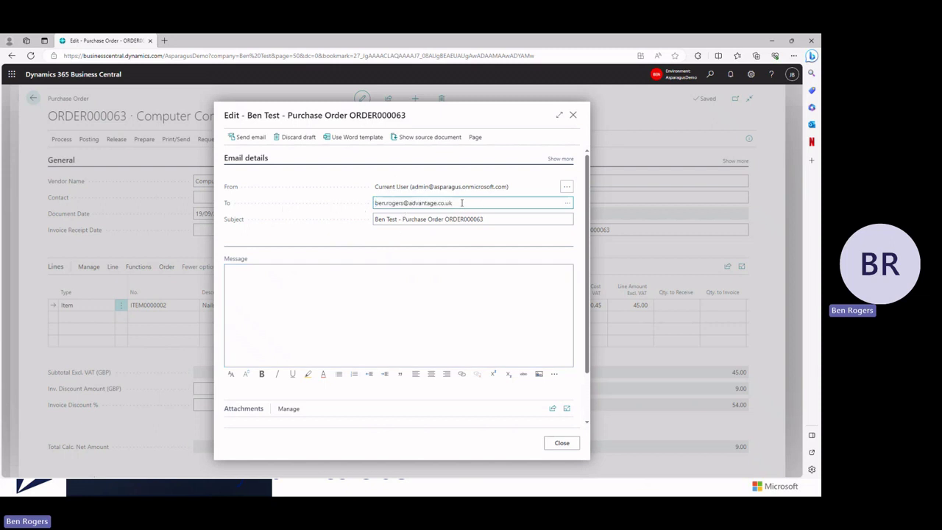
pyautogui.click(478, 220)
pyautogui.click(362, 301)
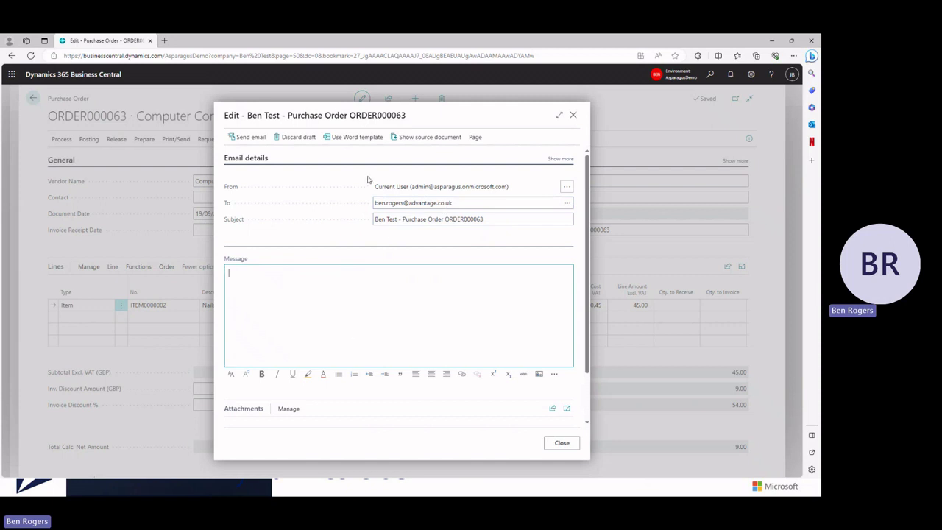
pyautogui.click(356, 138)
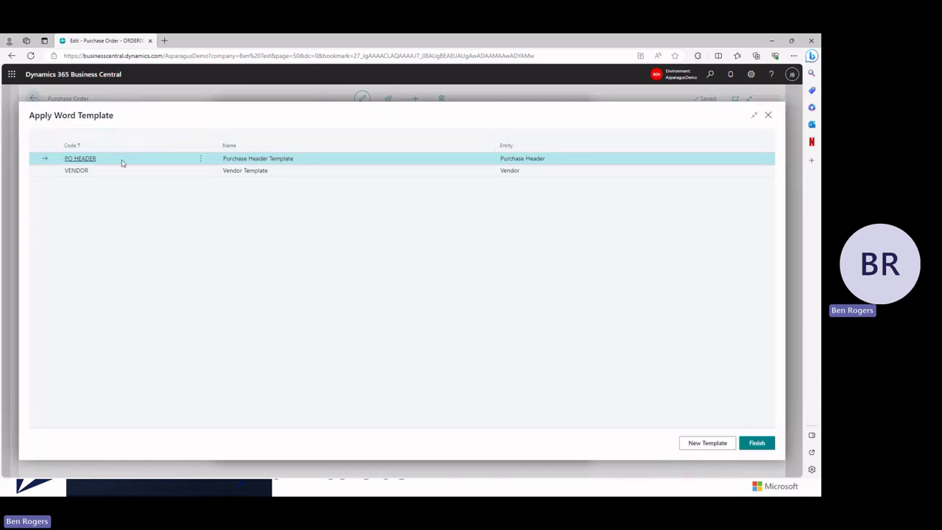
pyautogui.click(754, 442)
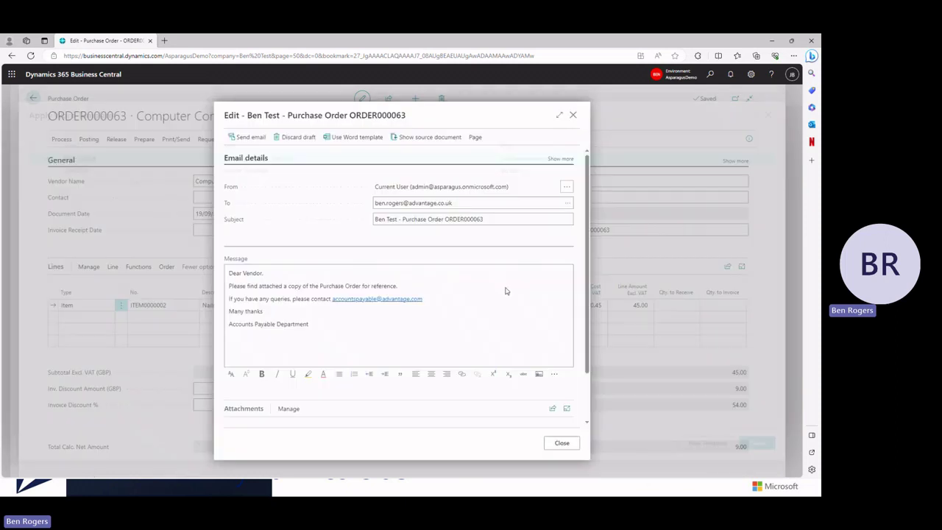
# - Check the email message and its attached purchase order PDF, and send the email to the vendor
pyautogui.moveTo(315, 324); pyautogui.dragTo(226, 272)
pyautogui.click(270, 268)
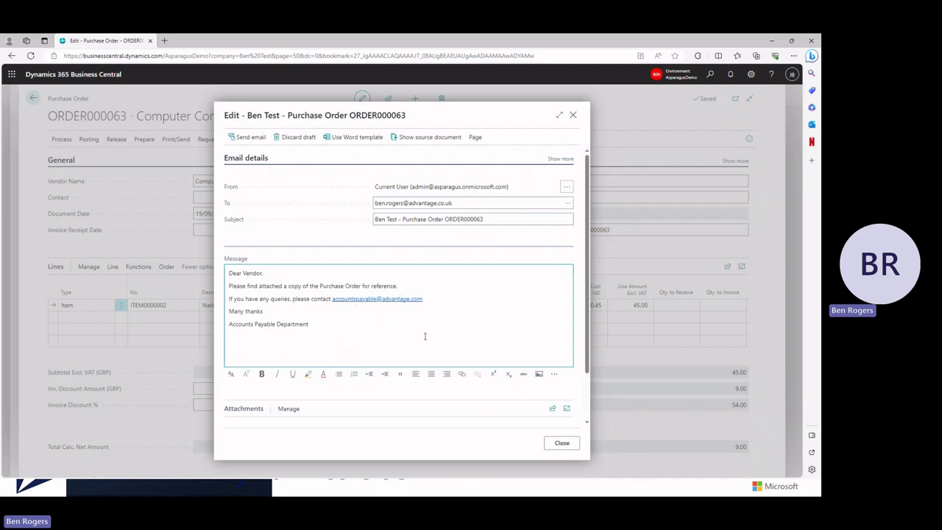
pyautogui.scroll(-2, 425, 337)
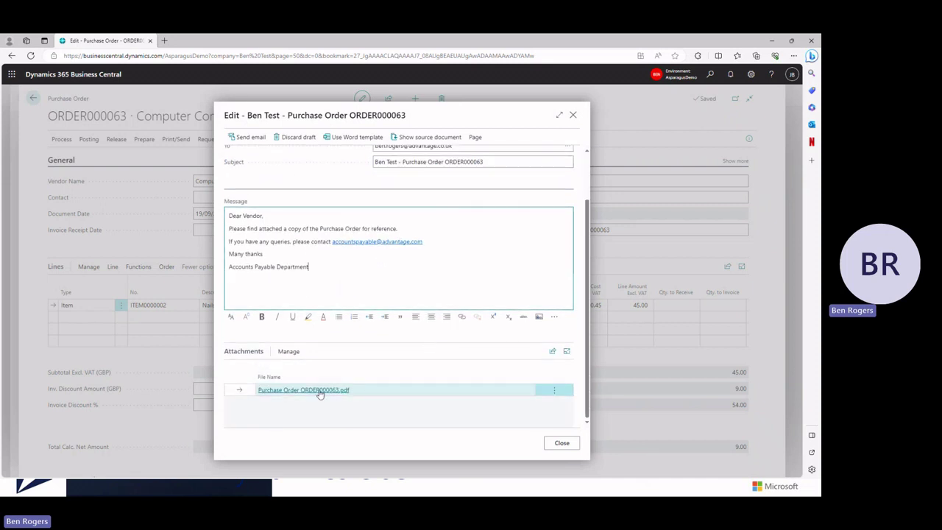
pyautogui.scroll(2, 423, 338)
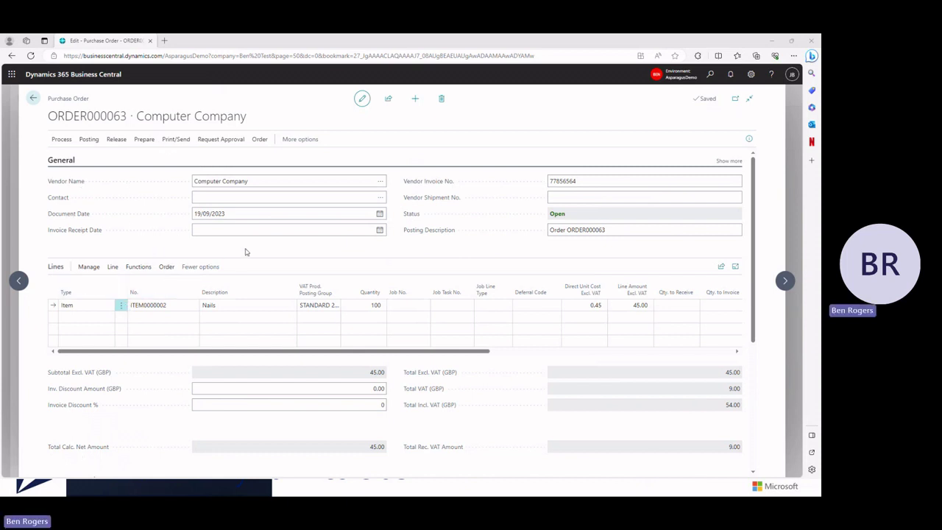
# - Set the quantity to receive and the quantity to invoice on the Nails line to 100
pyautogui.moveTo(481, 352); pyautogui.dragTo(547, 352)
pyautogui.click(507, 305)
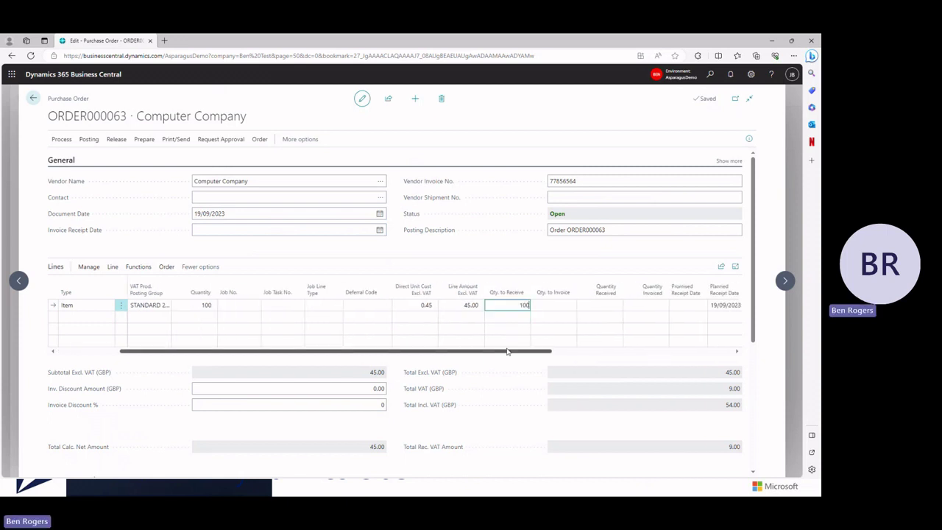
pyautogui.press('Tab')
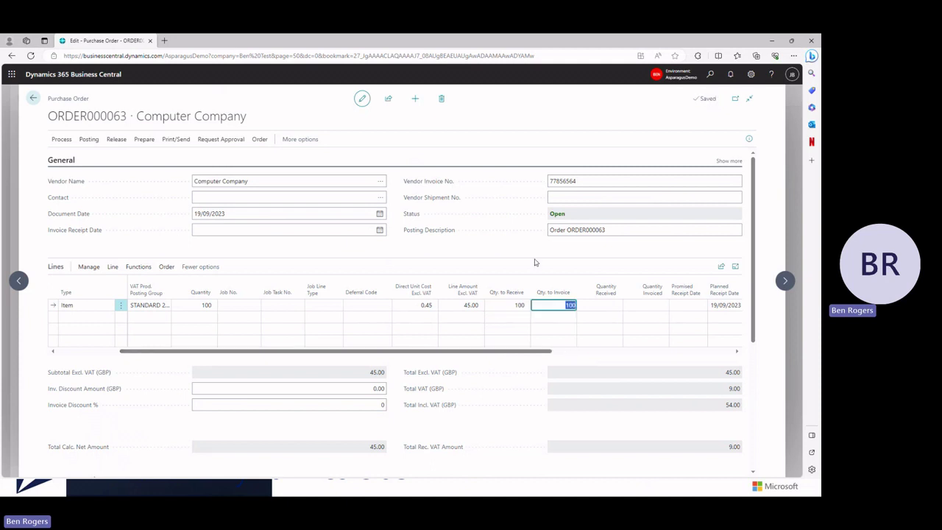
pyautogui.click(548, 269)
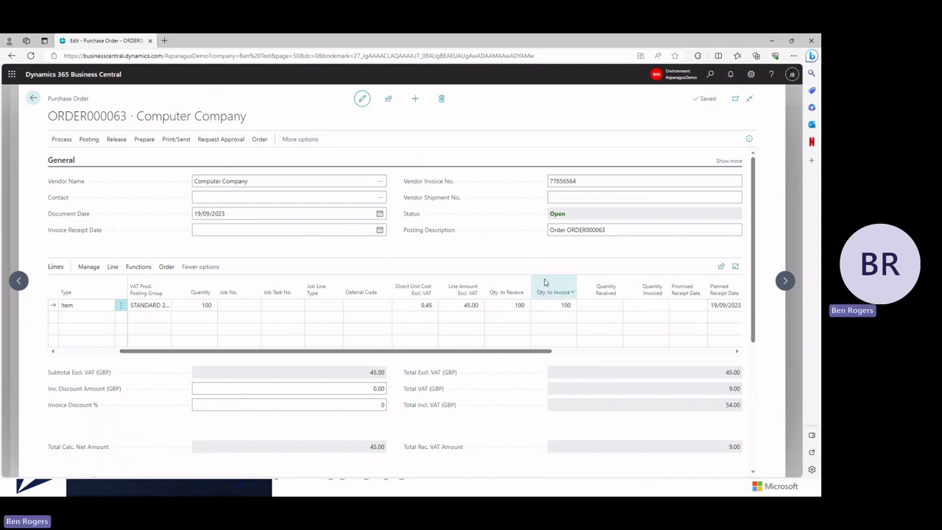
# - Preview the posting of the purchase order, examine its G/L entries with their dimensions, and return to the order
pyautogui.click(89, 140)
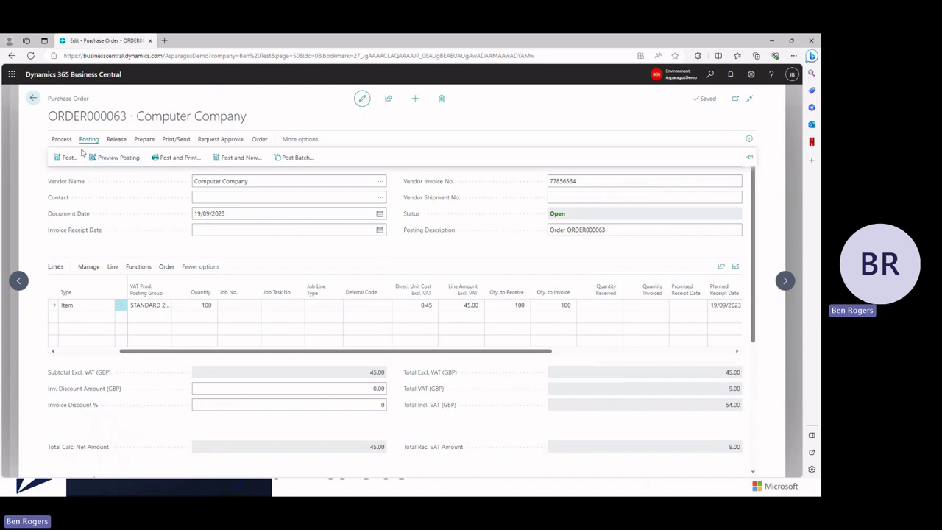
pyautogui.click(129, 160)
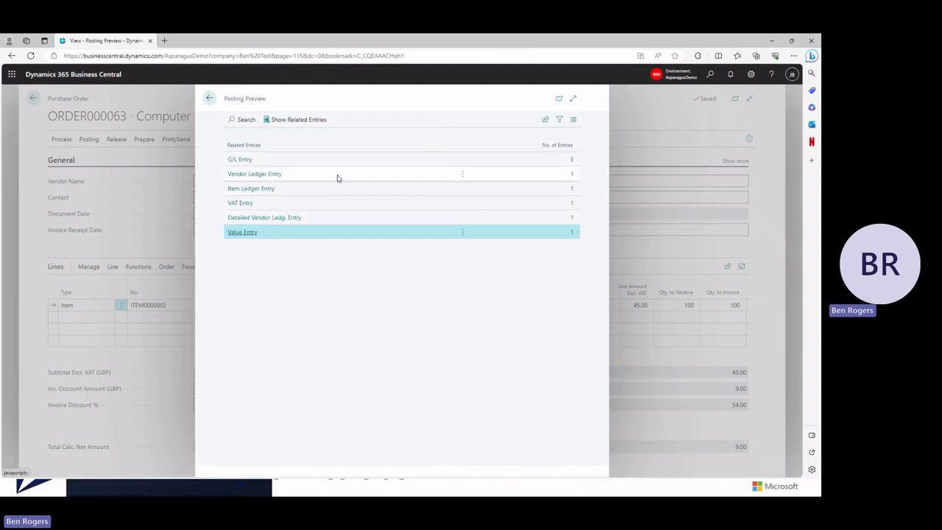
pyautogui.click(571, 160)
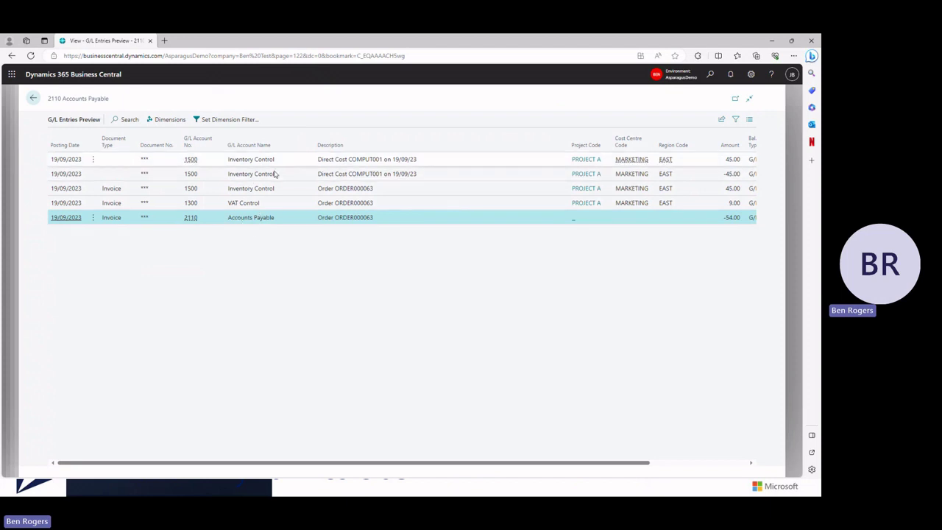
pyautogui.click(33, 99)
pyautogui.click(210, 99)
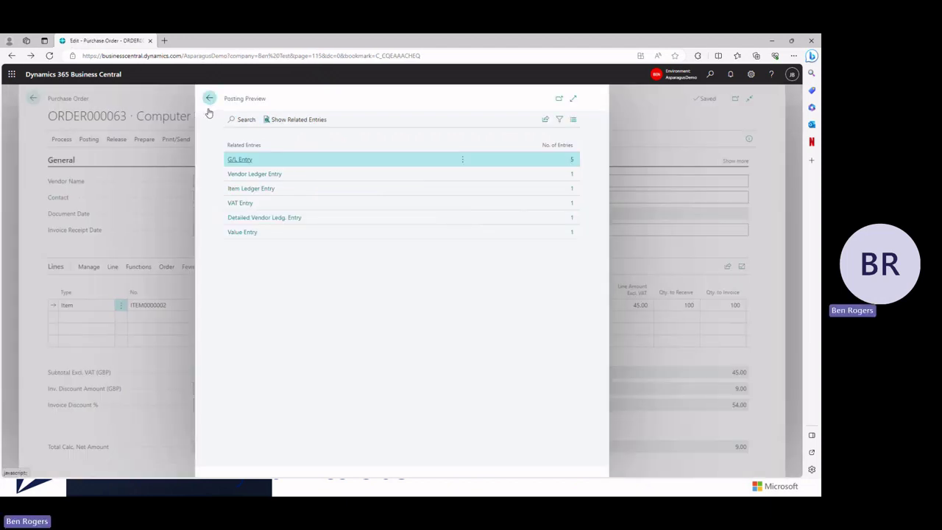
# - Post the purchase order as Receive and Invoice, view the posted purchase invoice and close it
pyautogui.click(89, 143)
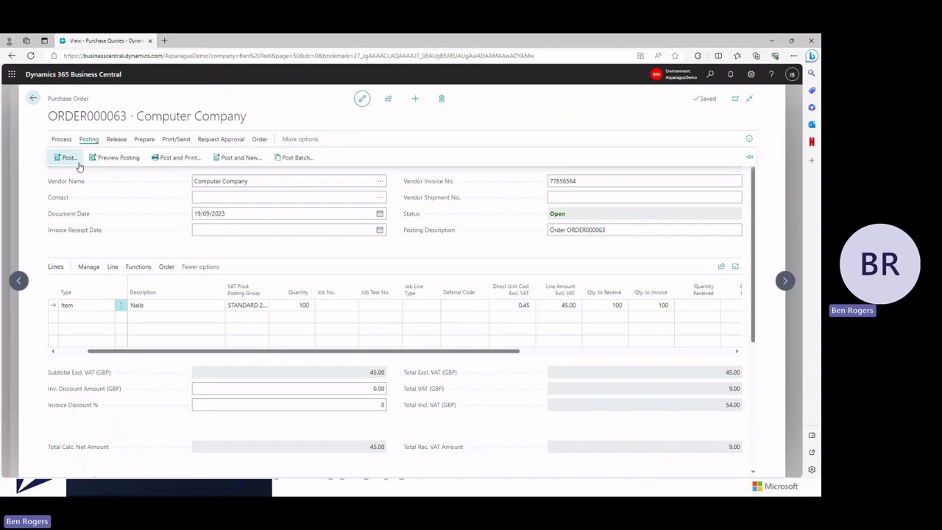
pyautogui.click(67, 158)
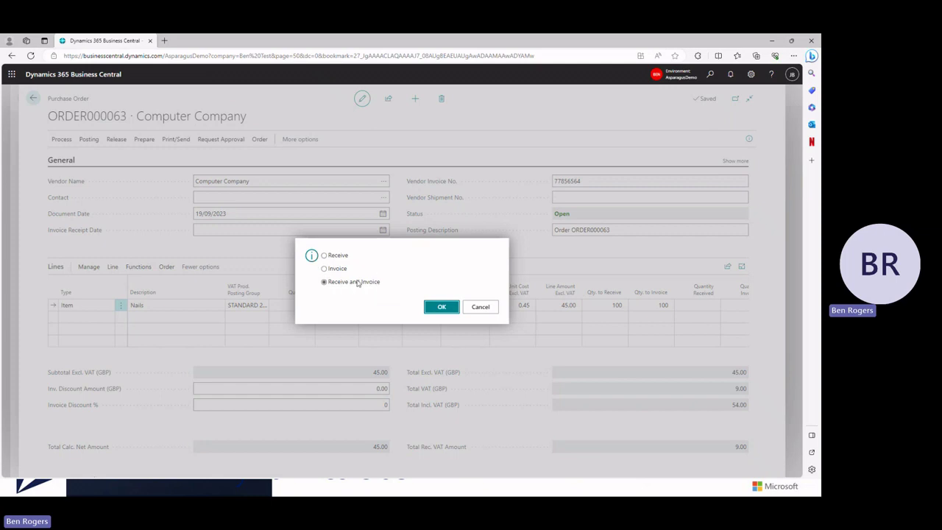
pyautogui.click(443, 309)
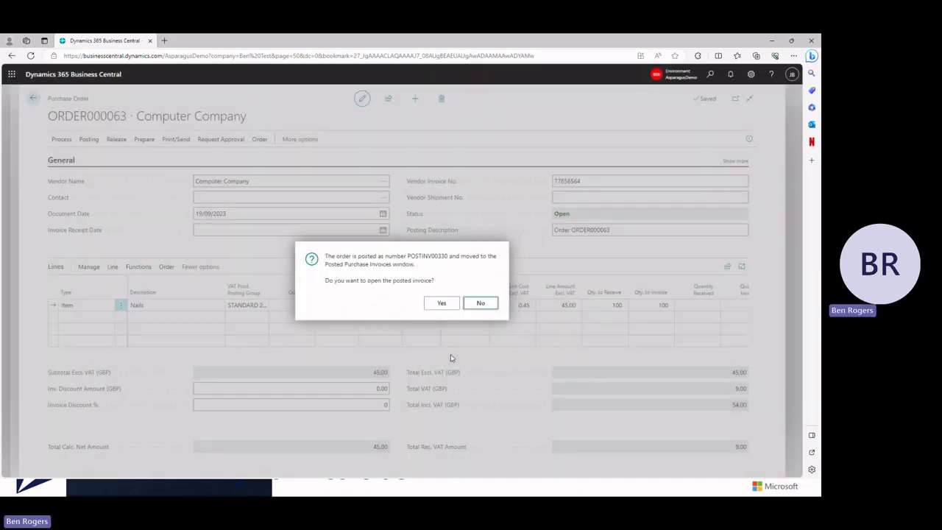
pyautogui.click(451, 305)
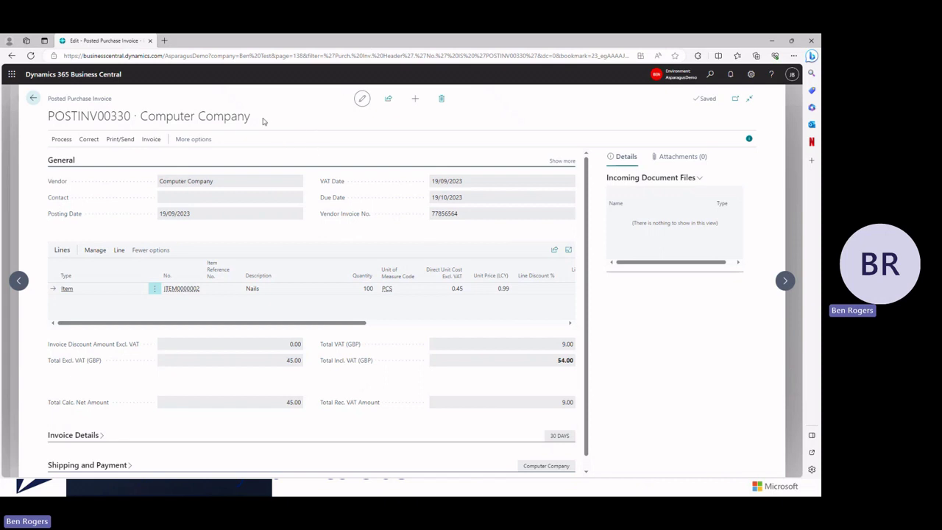
pyautogui.click(34, 99)
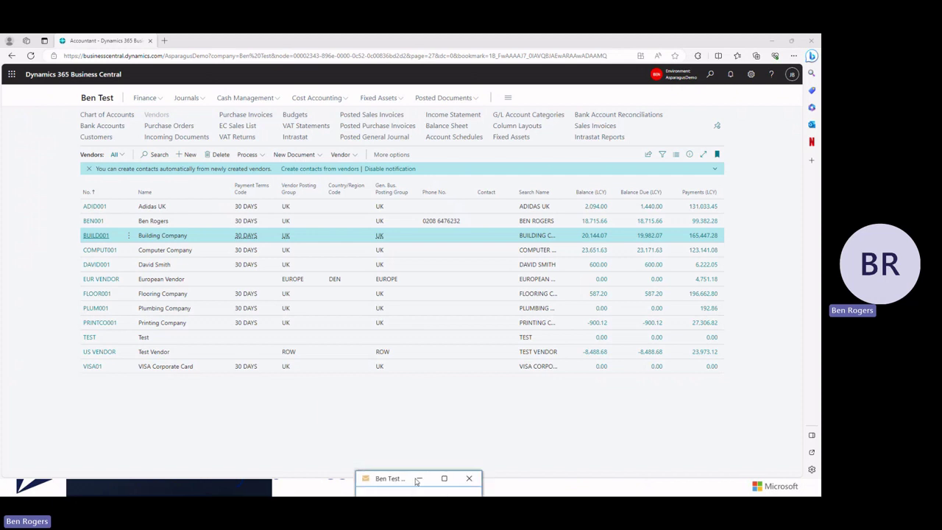
# - Switch to the received purchase order email in Outlook and view its PDF attachment
pyautogui.moveTo(412, 482); pyautogui.dragTo(412, 203)
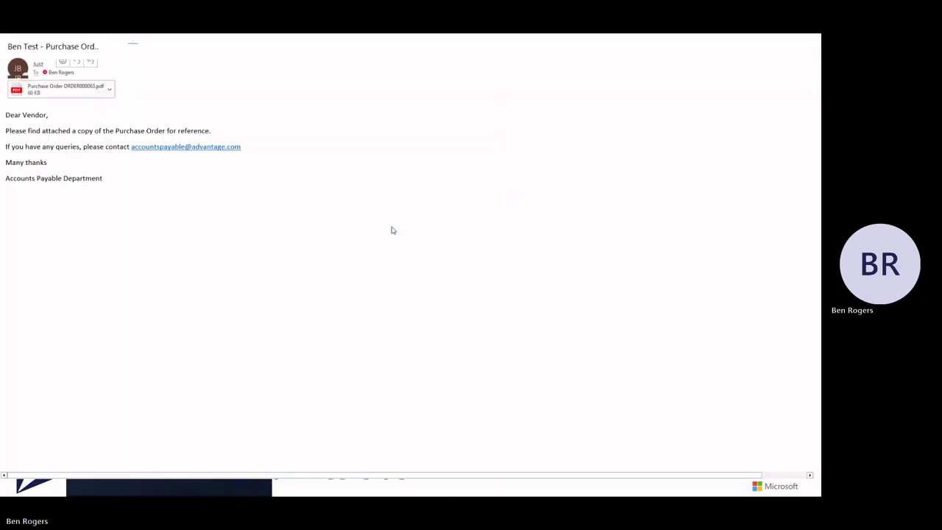
pyautogui.doubleClick(58, 159)
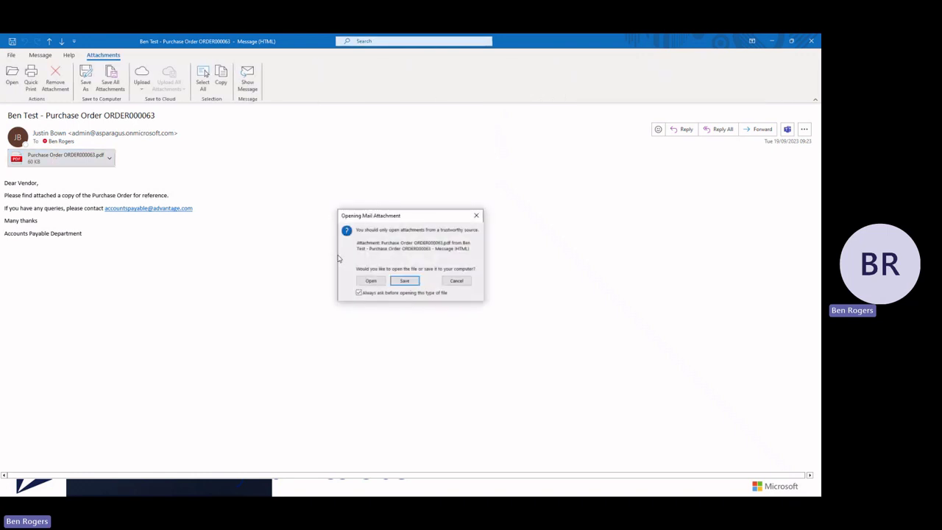
pyautogui.click(371, 280)
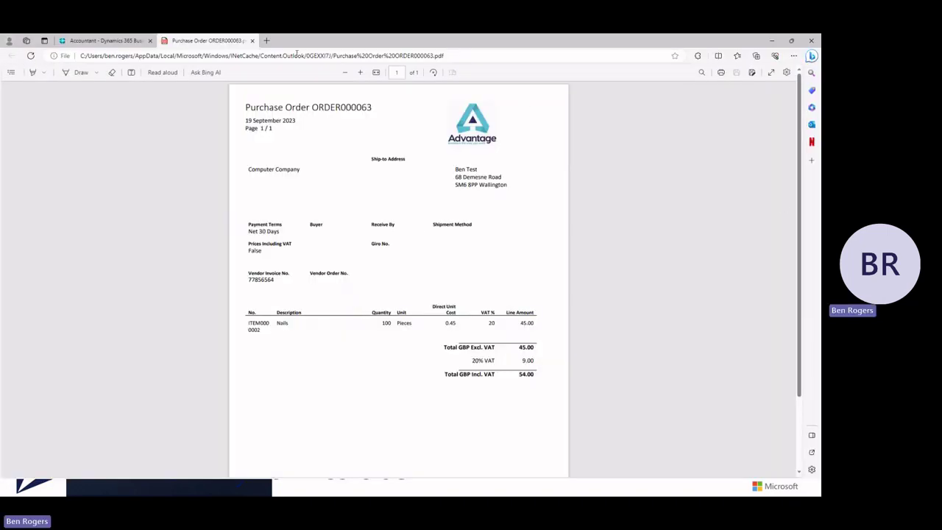
pyautogui.click(252, 41)
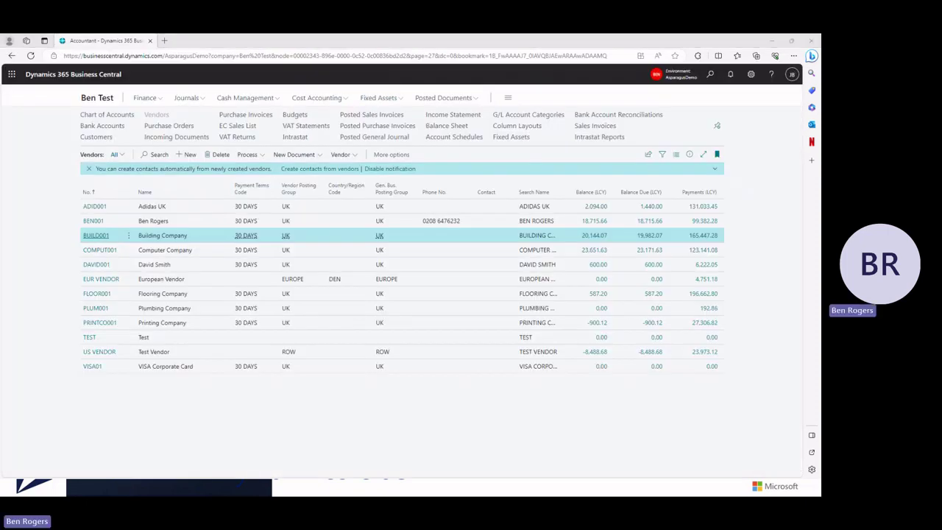
# - Review the message text of the received purchase order email in Outlook and close the email
pyautogui.hotkey('alt', 'Tab')
pyautogui.moveTo(87, 233); pyautogui.dragTo(4, 182)
pyautogui.click(132, 263)
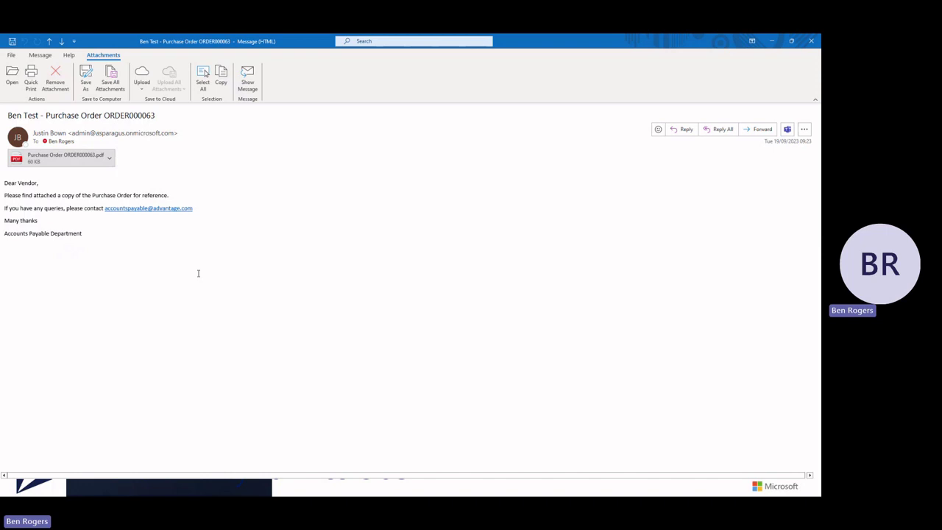
pyautogui.click(811, 40)
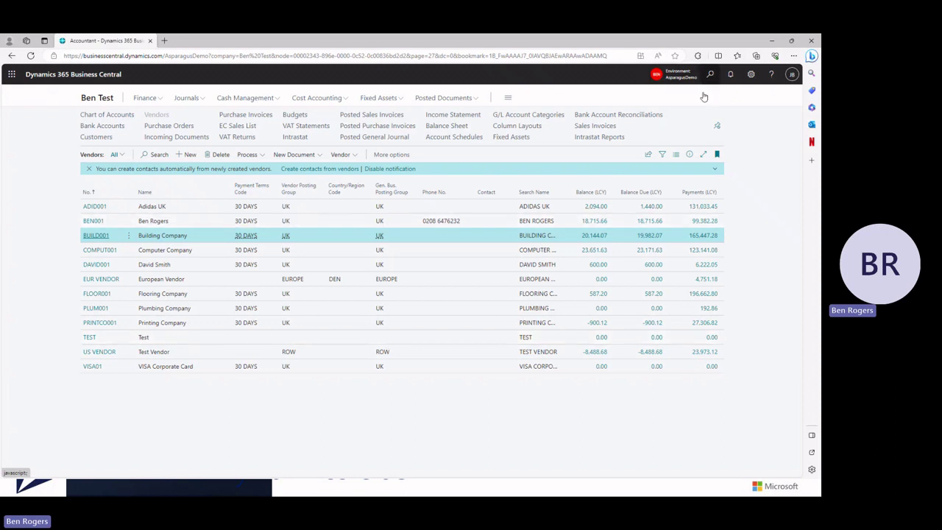
# - Find and open the Aged Accounts Payable report and set its heading type to Number of Days
pyautogui.hotkey('alt', 'q')
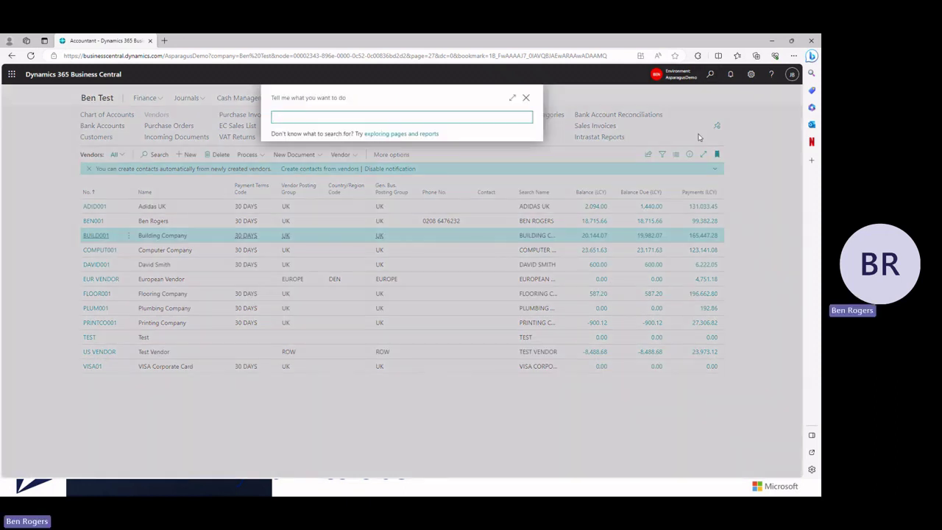
pyautogui.write('aged')
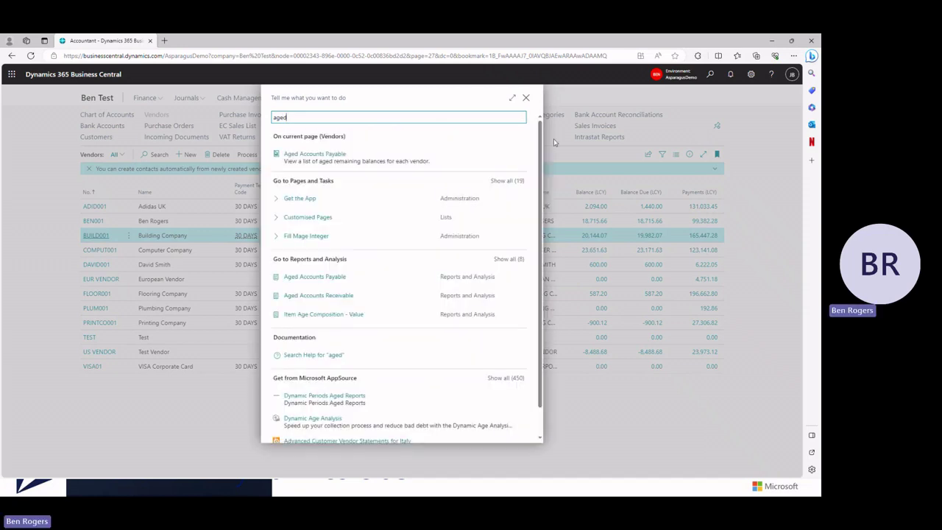
pyautogui.click(330, 280)
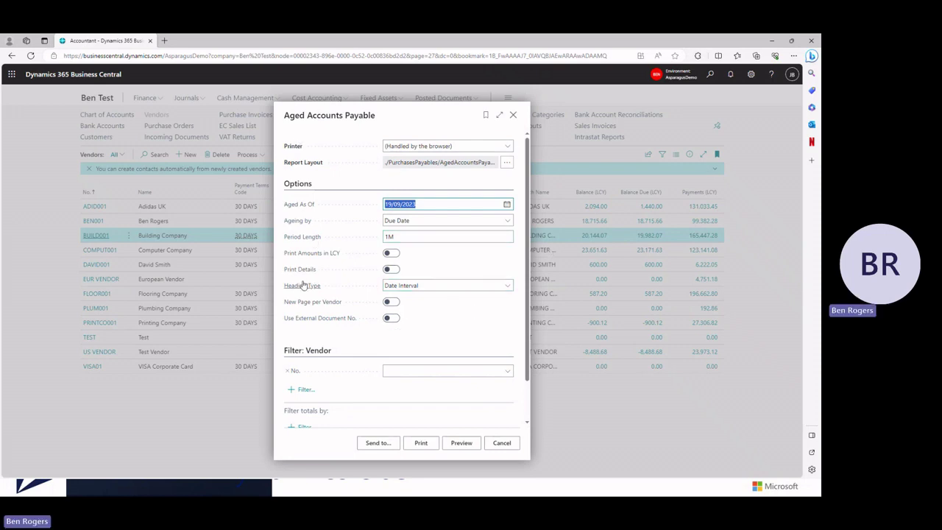
pyautogui.click(507, 287)
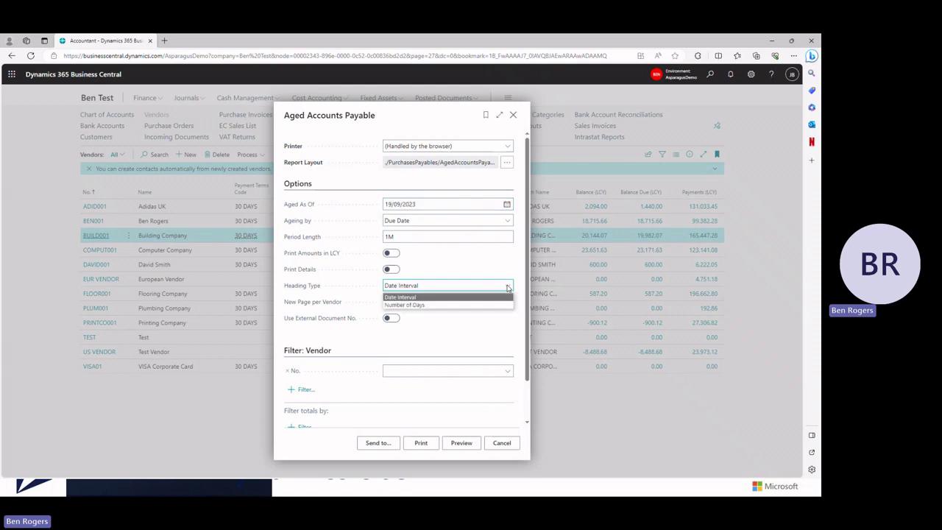
pyautogui.click(423, 307)
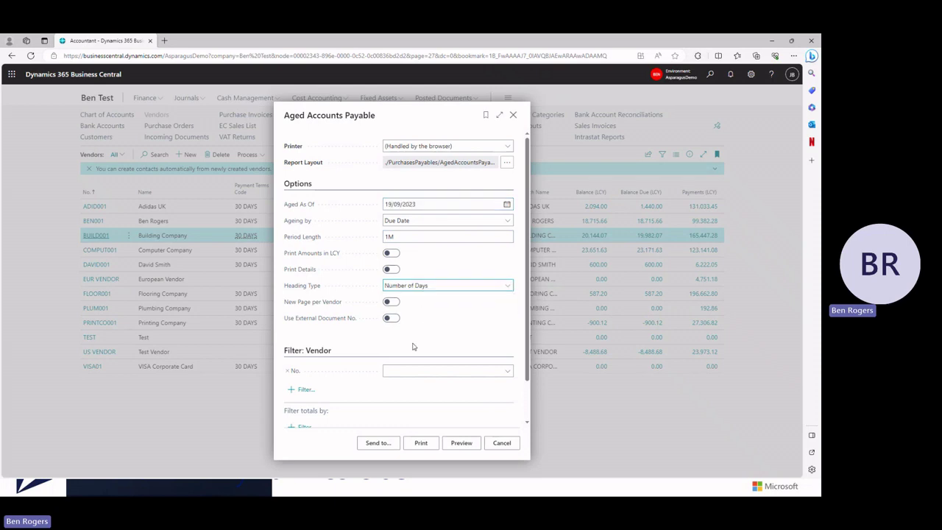
# - Preview the Aged Accounts Payable summary, and again with Print Details and New Page per Vendor enabled, reviewing the first three pages
pyautogui.click(461, 444)
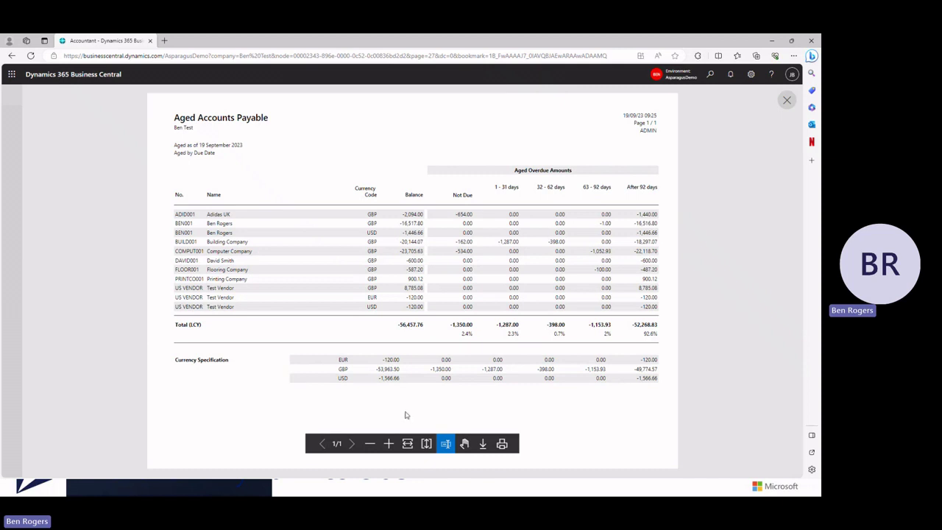
pyautogui.click(785, 100)
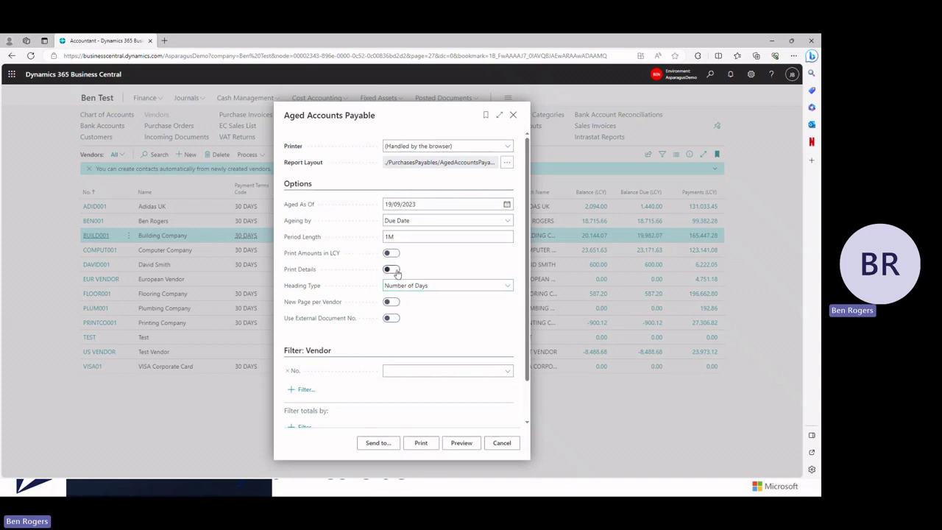
pyautogui.click(392, 270)
pyautogui.click(465, 443)
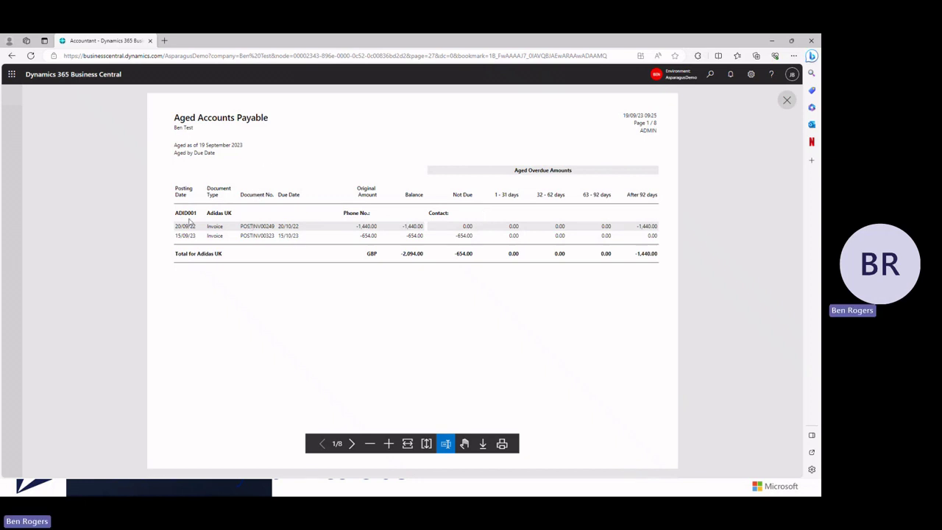
pyautogui.click(353, 444)
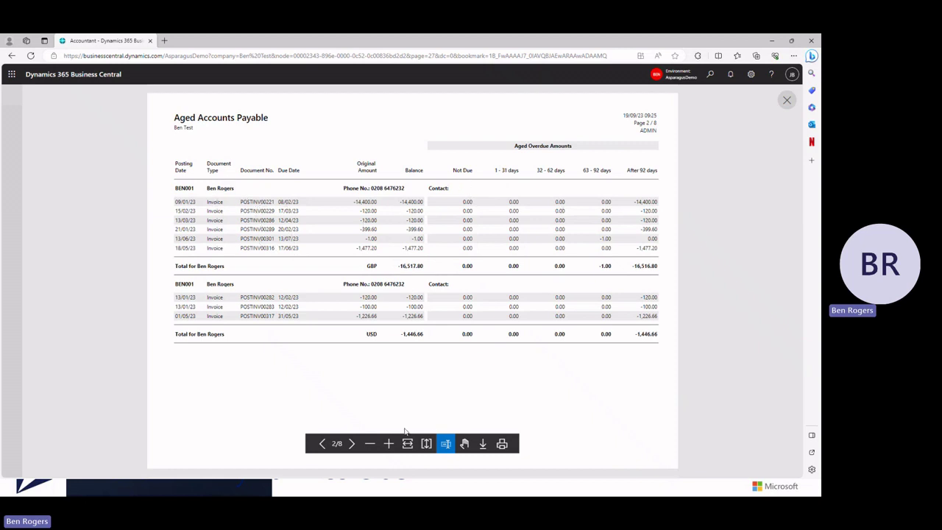
pyautogui.click(352, 444)
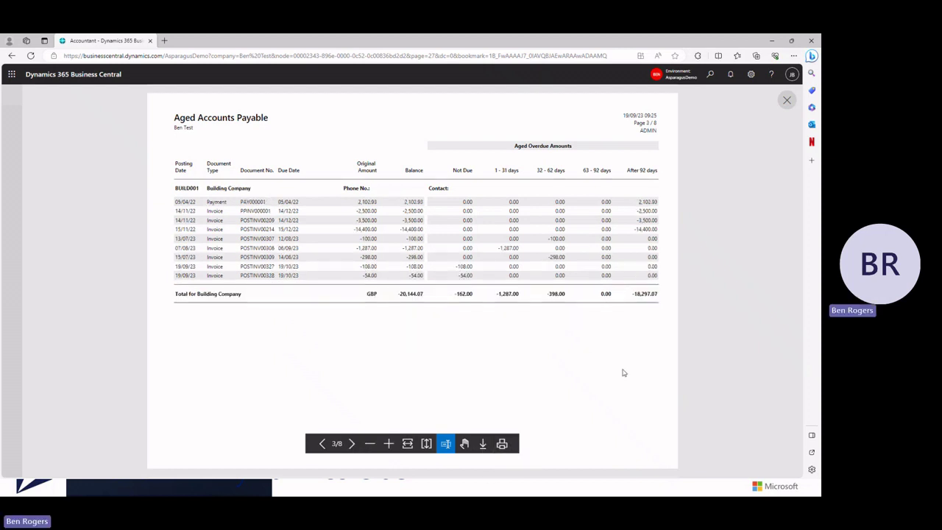
pyautogui.click(787, 103)
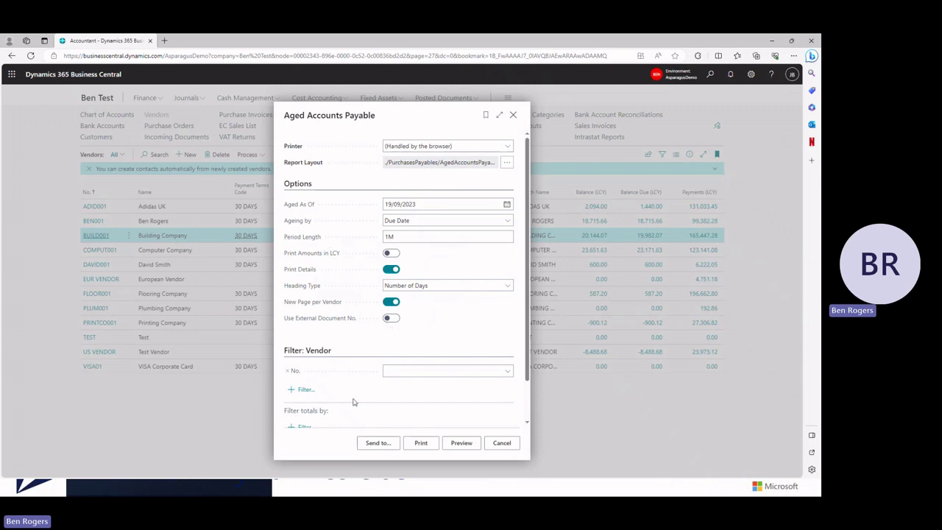
# - Review the file types available for sending the report, cancel without exporting, and return to the home page
pyautogui.click(377, 443)
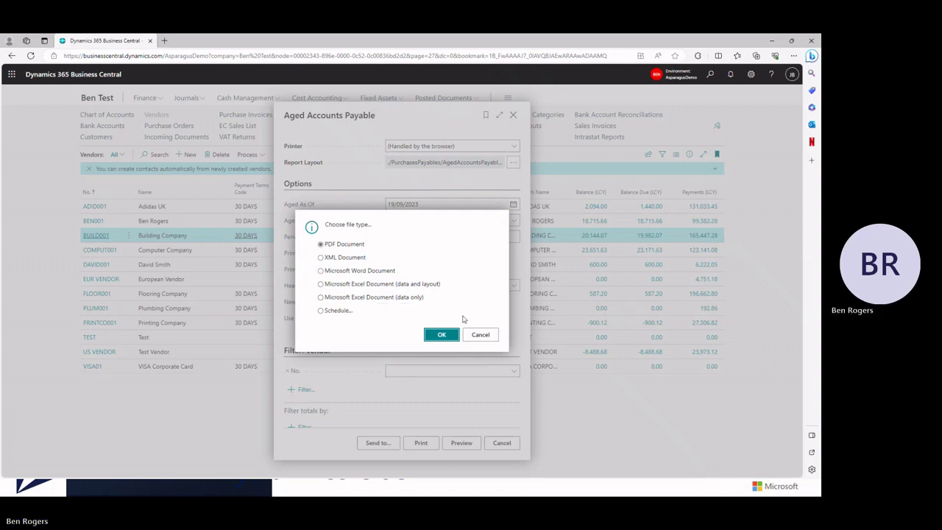
pyautogui.click(480, 334)
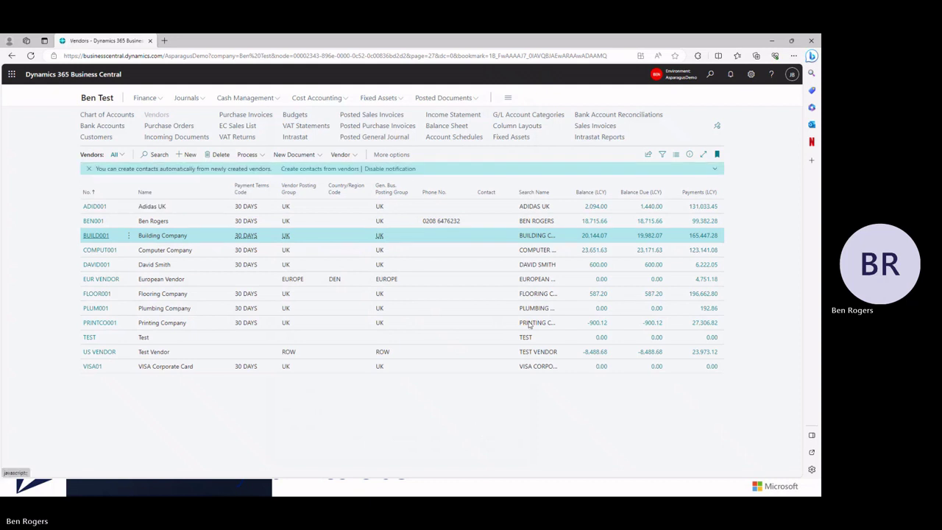
pyautogui.click(104, 102)
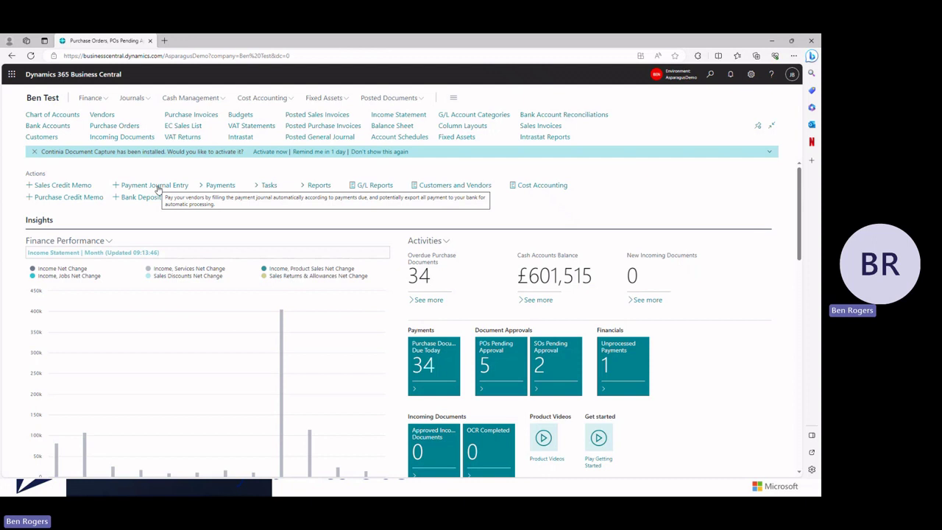
# - Search for "vendor led", open Vendor Ledger Entries and sort the list by Document Type in descending order
pyautogui.click(710, 75)
pyautogui.write('vend')
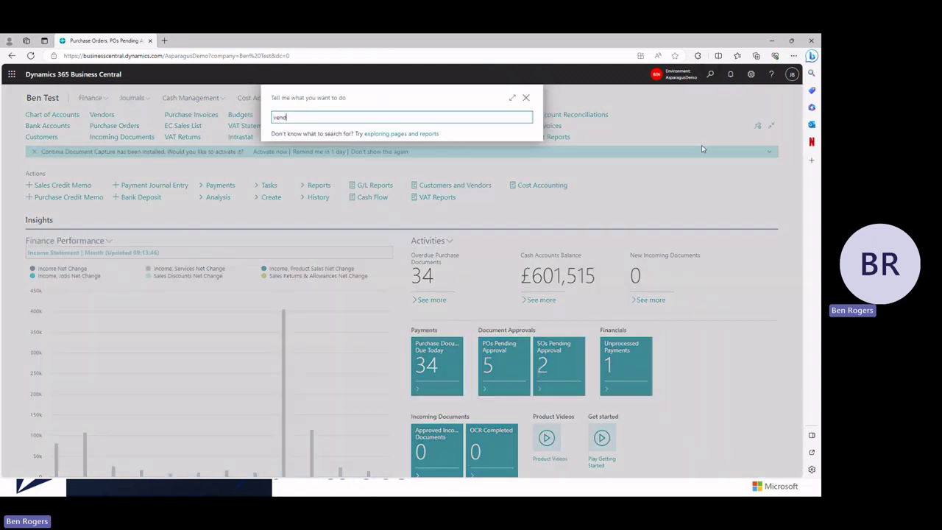
pyautogui.write('or led')
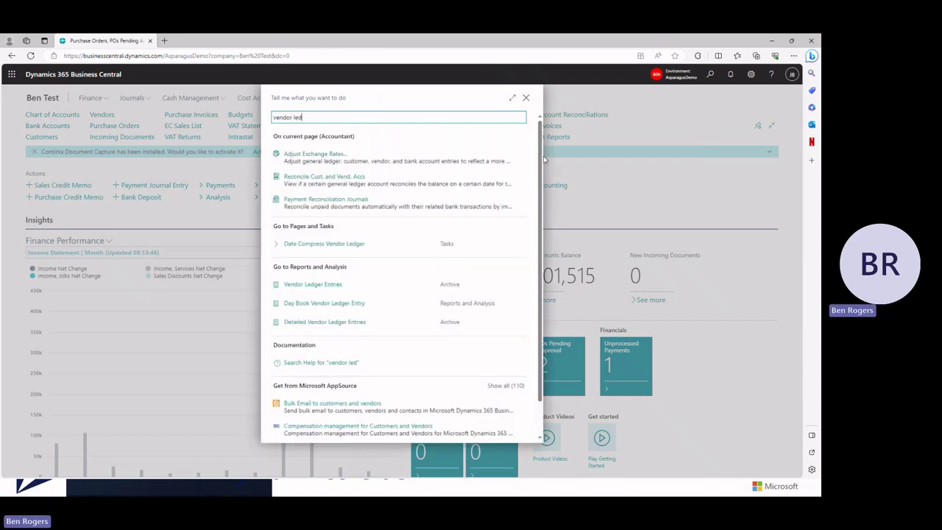
pyautogui.click(370, 279)
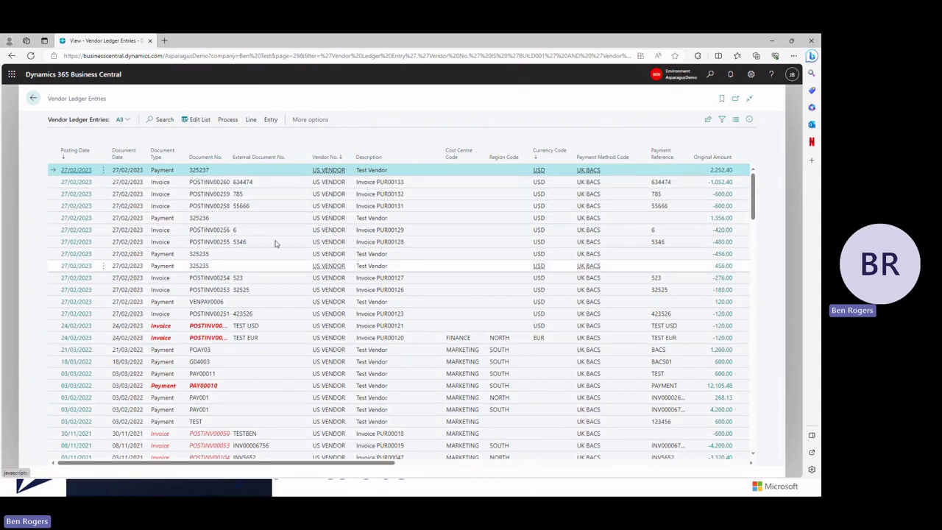
pyautogui.click(170, 154)
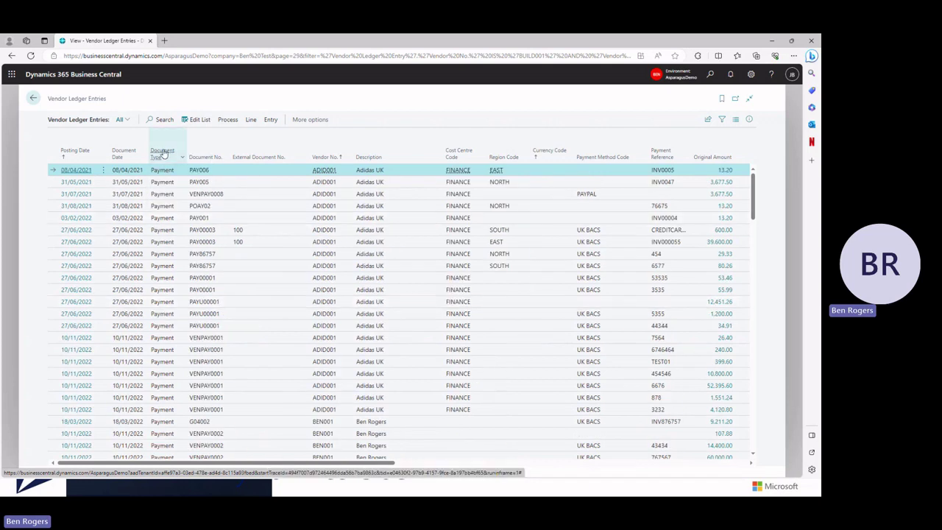
pyautogui.click(163, 154)
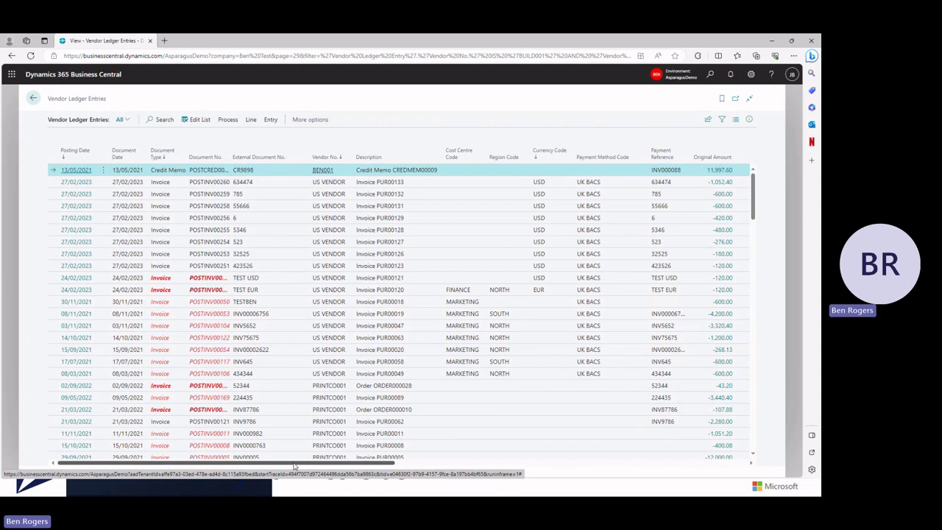
# - Make the vendor ledger entries editable and set On Hold to HOL for the invoice with Entry No. 1854
pyautogui.moveTo(295, 465); pyautogui.dragTo(660, 477)
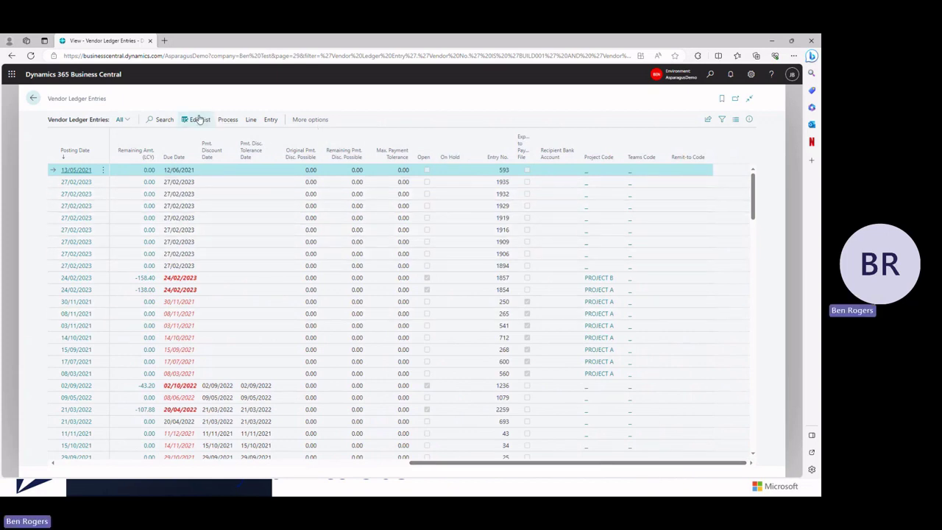
pyautogui.click(199, 119)
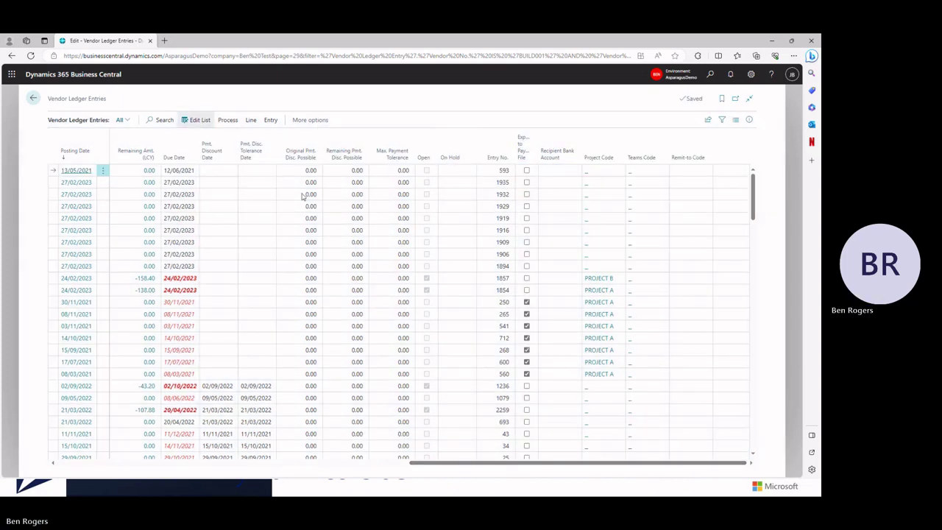
pyautogui.click(449, 291)
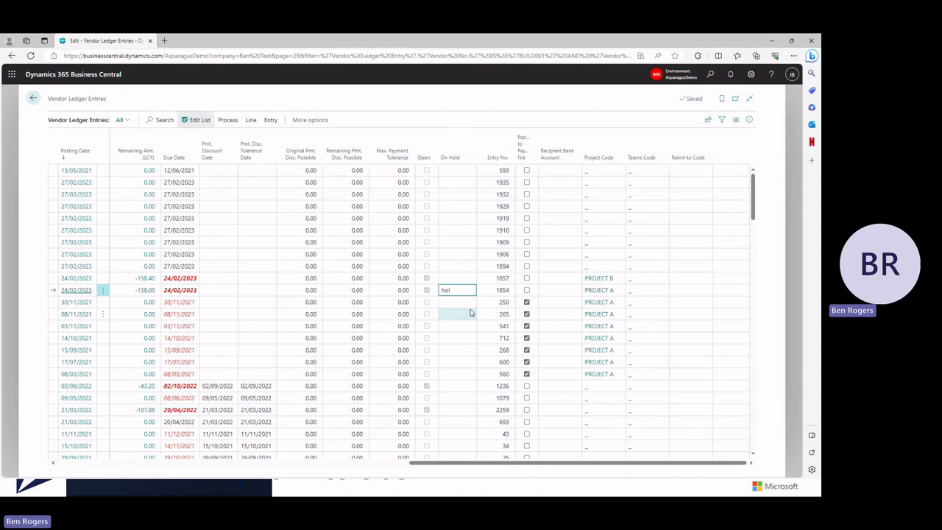
pyautogui.write('hol')
pyautogui.press('Tab')
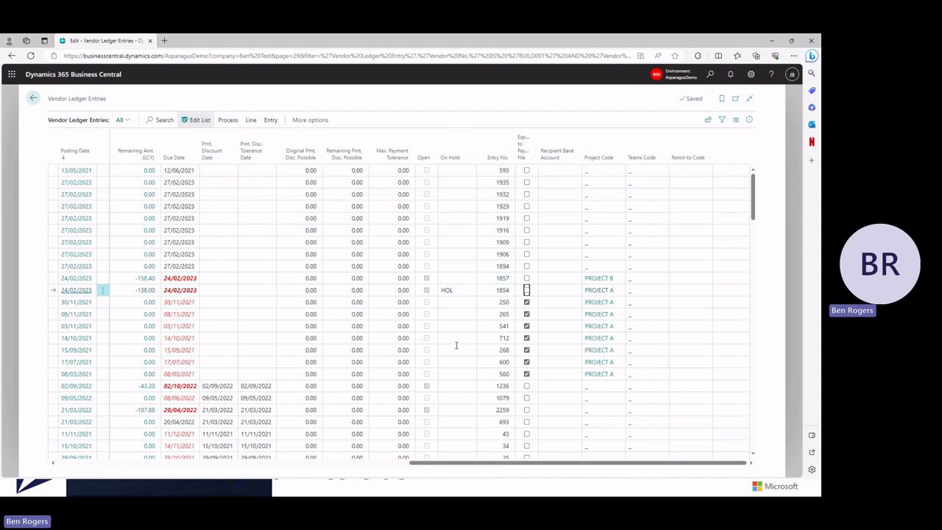
# - Clear the On Hold value of the vendor ledger entry 1854 and return to the home page
pyautogui.hotkey('shift', 'Tab')
pyautogui.press('Delete')
pyautogui.press('Tab')
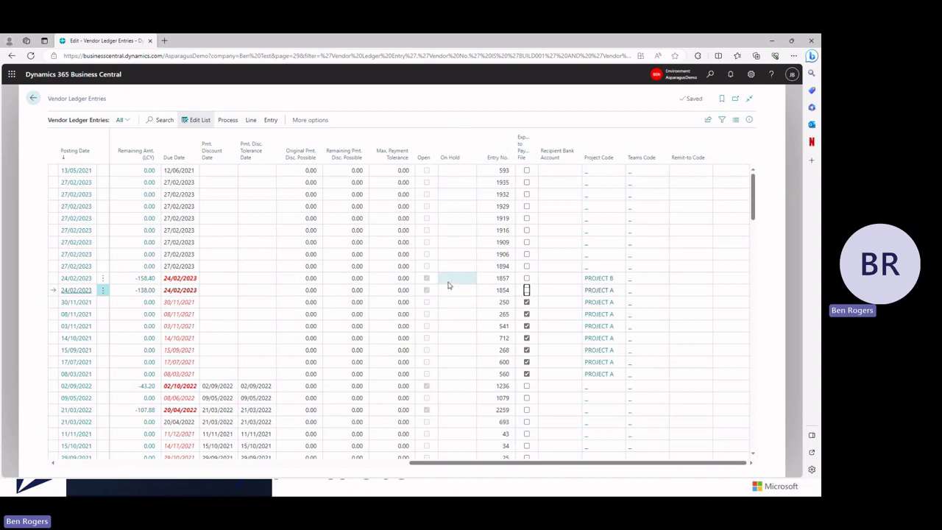
pyautogui.click(33, 98)
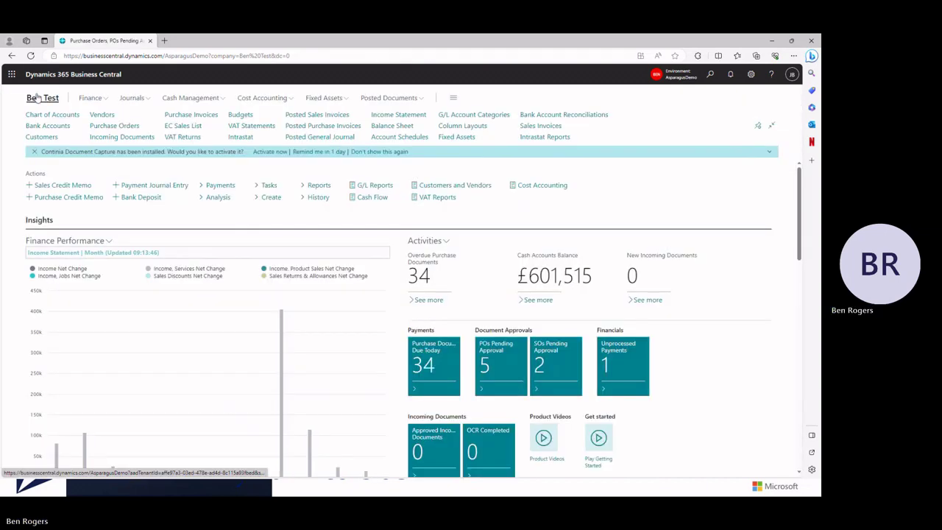
# - Open the vendor list and the vendor card of Computer Company (COMPUT001)
pyautogui.click(101, 115)
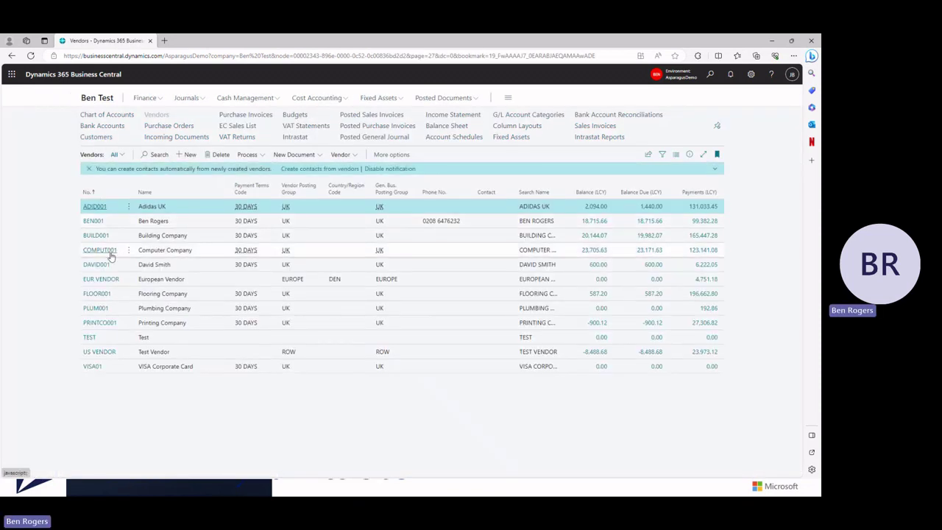
pyautogui.click(110, 254)
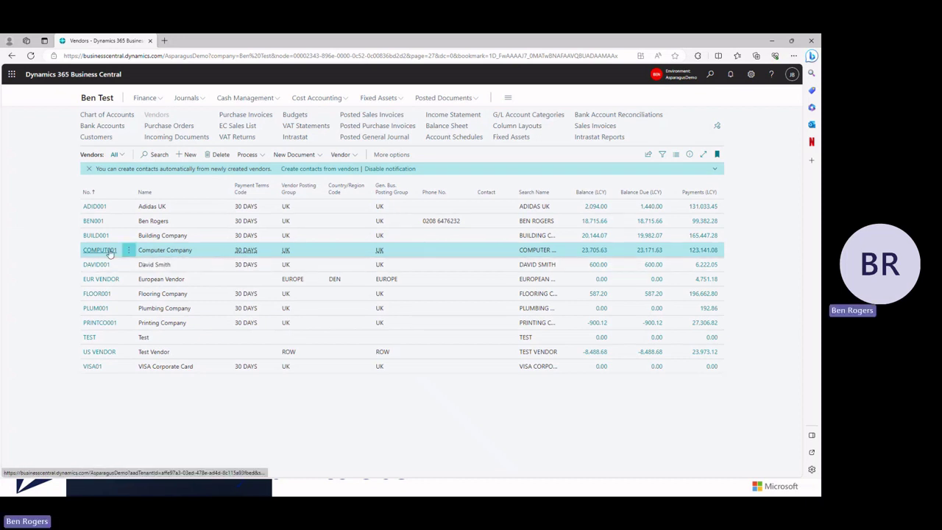
pyautogui.click(107, 252)
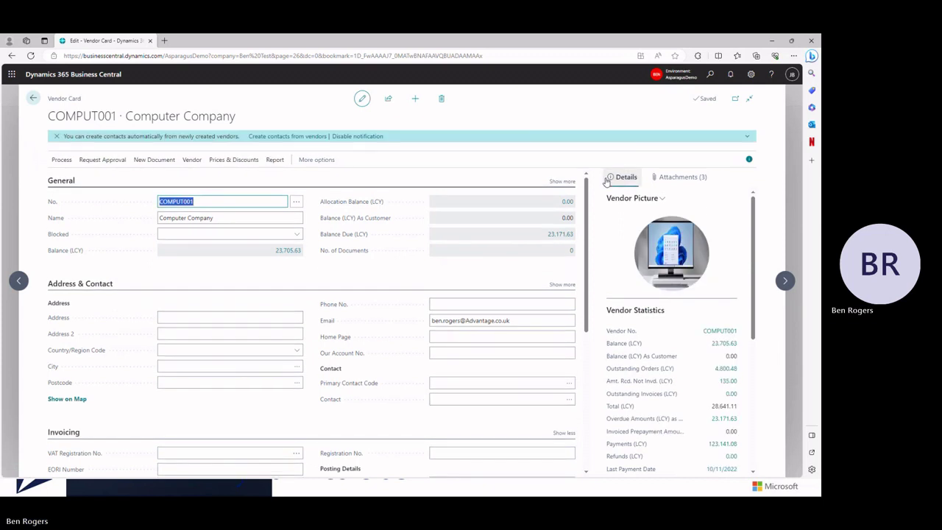
# - Show the additional General fields on the vendor card and examine the Blocked options without choosing one
pyautogui.click(565, 183)
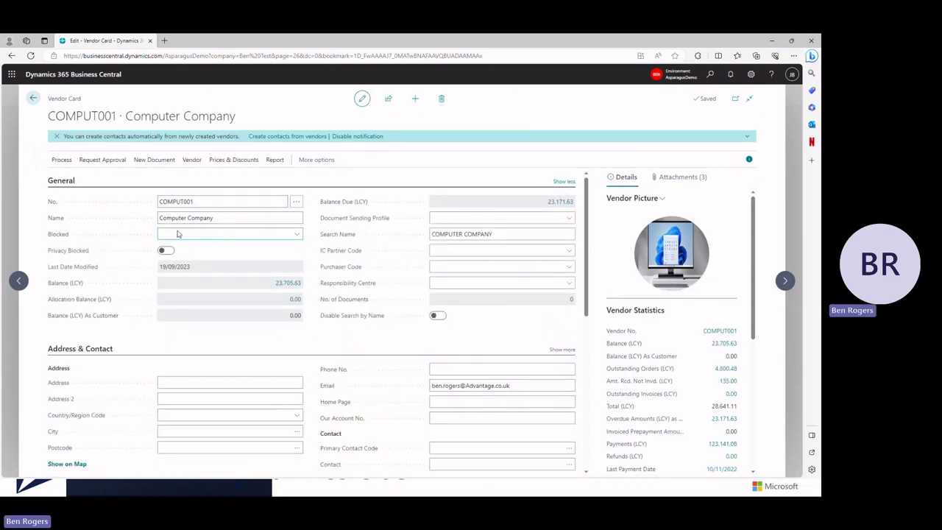
pyautogui.click(295, 234)
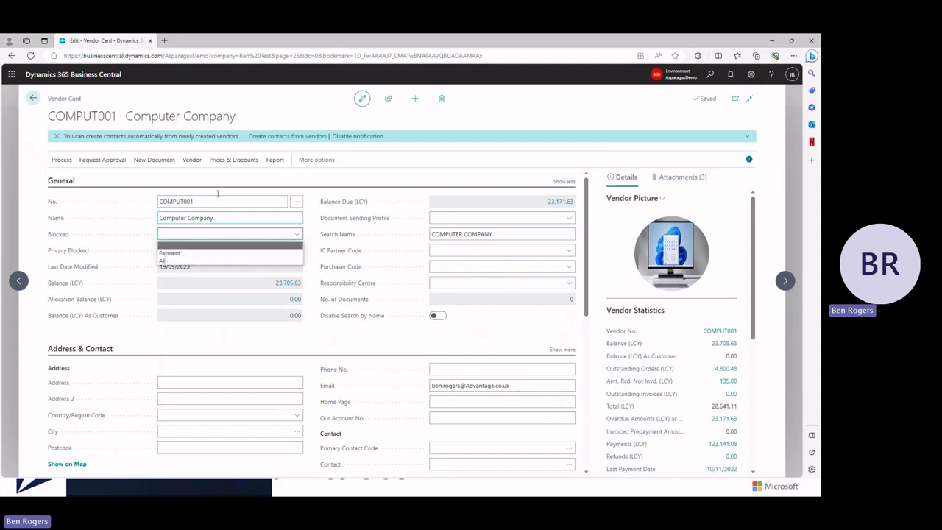
pyautogui.click(288, 179)
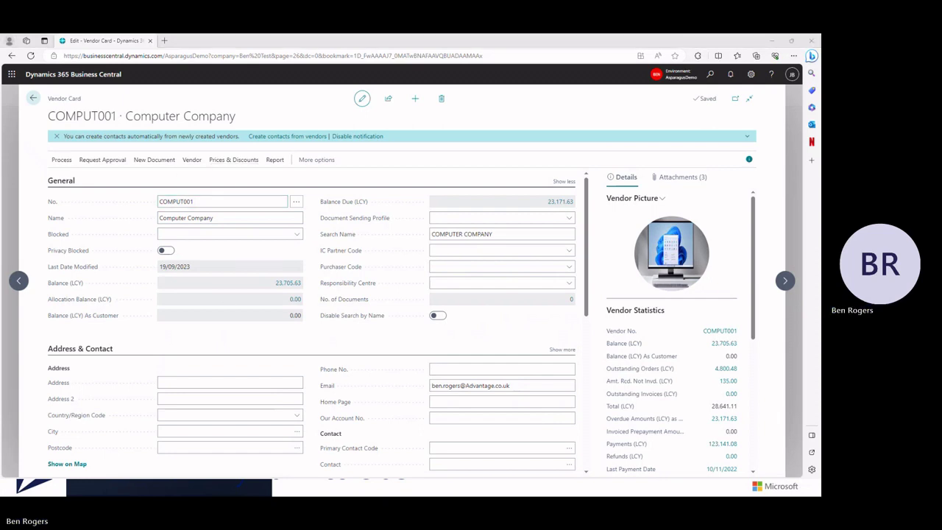
# - Switch to the closing contact slide of the presentation
pyautogui.hotkey('alt', 'Tab')
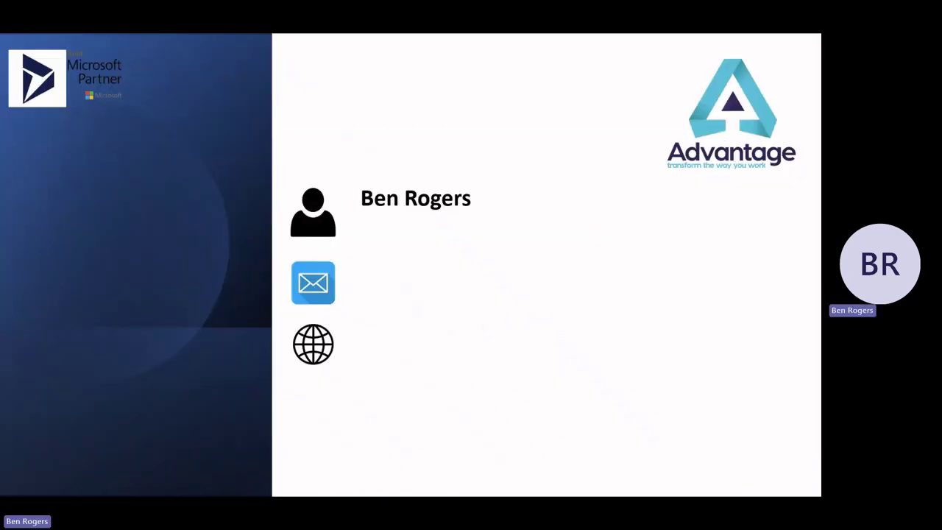